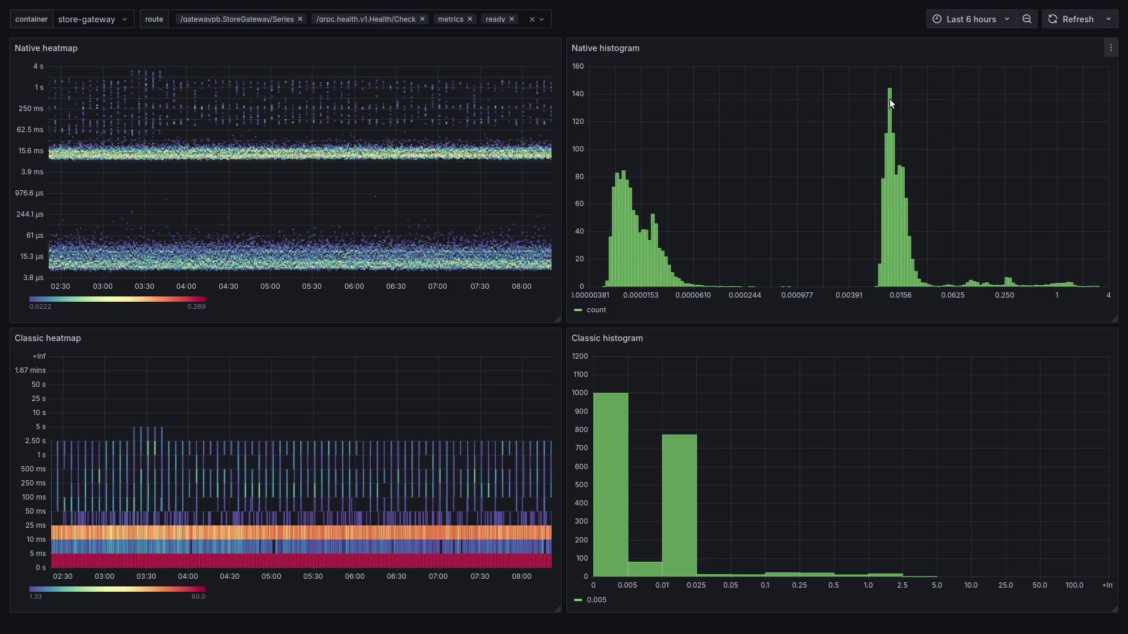
- Make generate.sh in /tmp/blog2025 executable with chmod +x, listing the files before and after
mouse_move(888, 100)
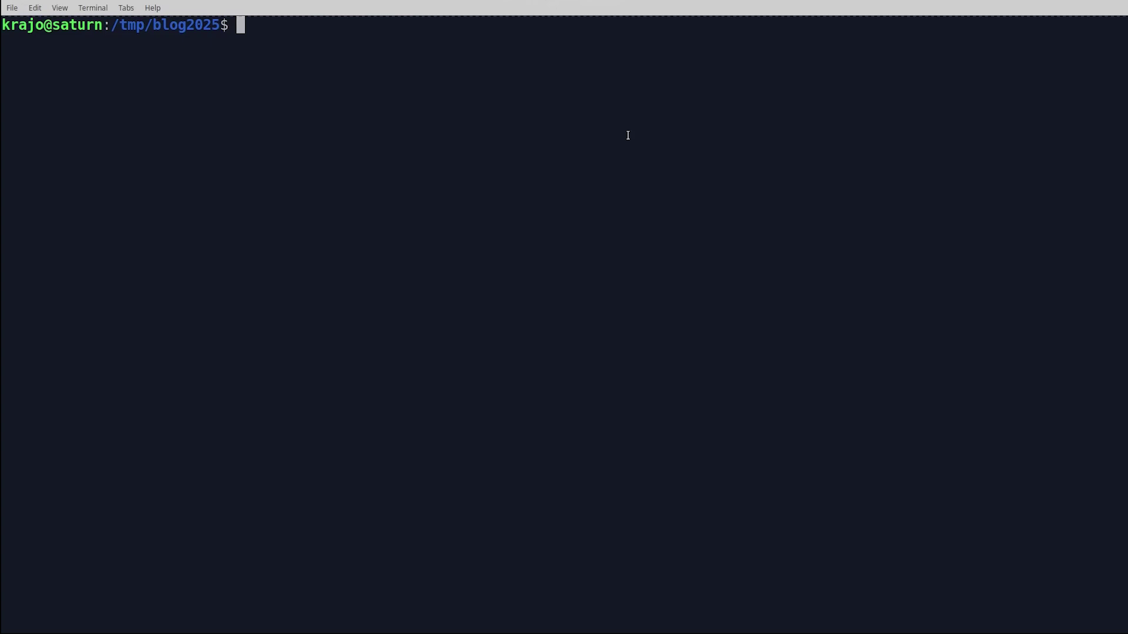
type("ls")
key("Return")
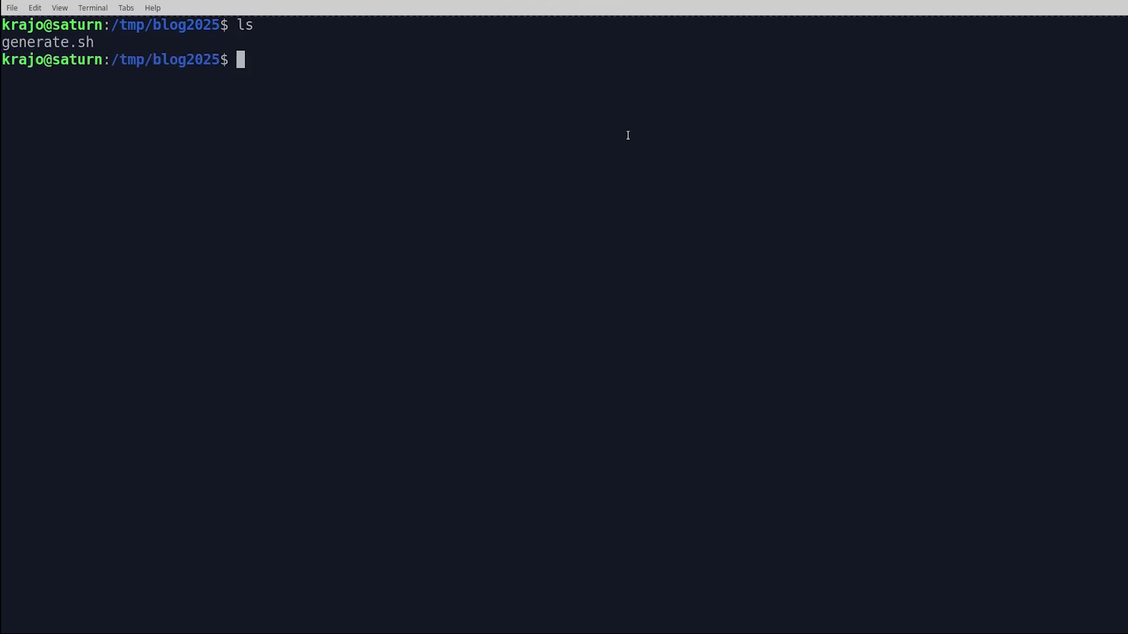
type("chmod +x he")
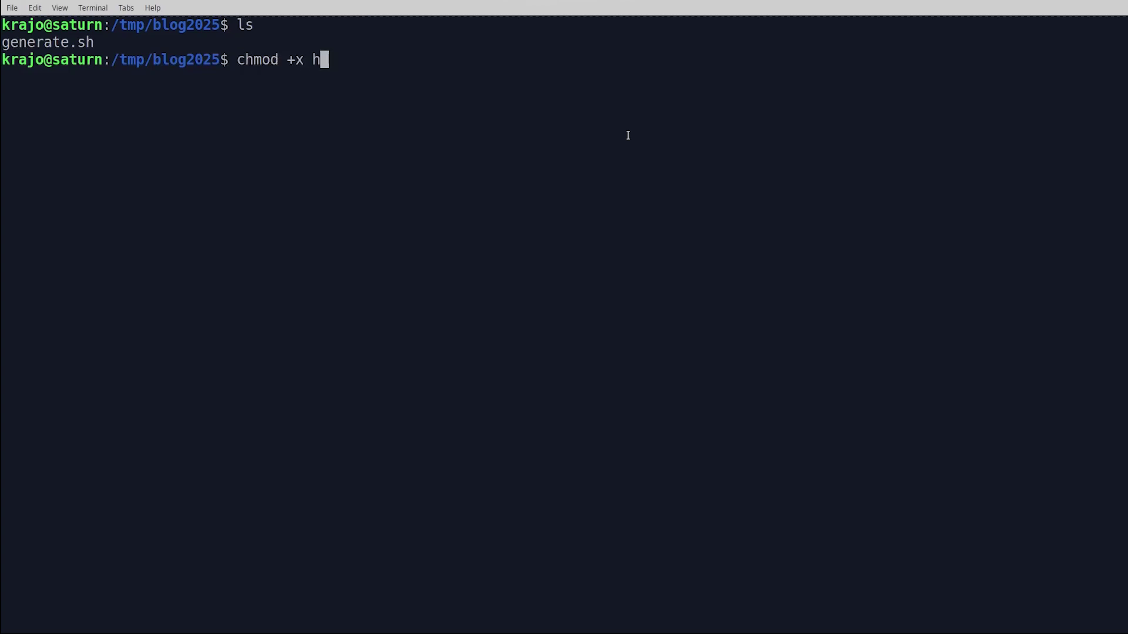
key("BackSpace")
key("BackSpace")
type("ge")
key("Tab")
key("Return")
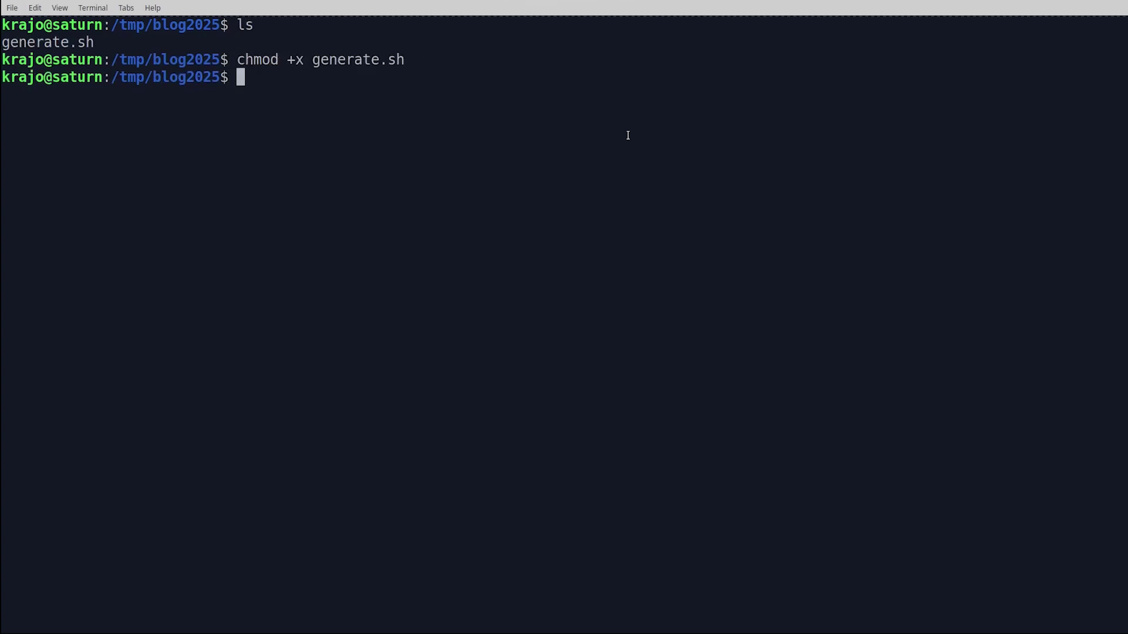
type("ls")
key("Return")
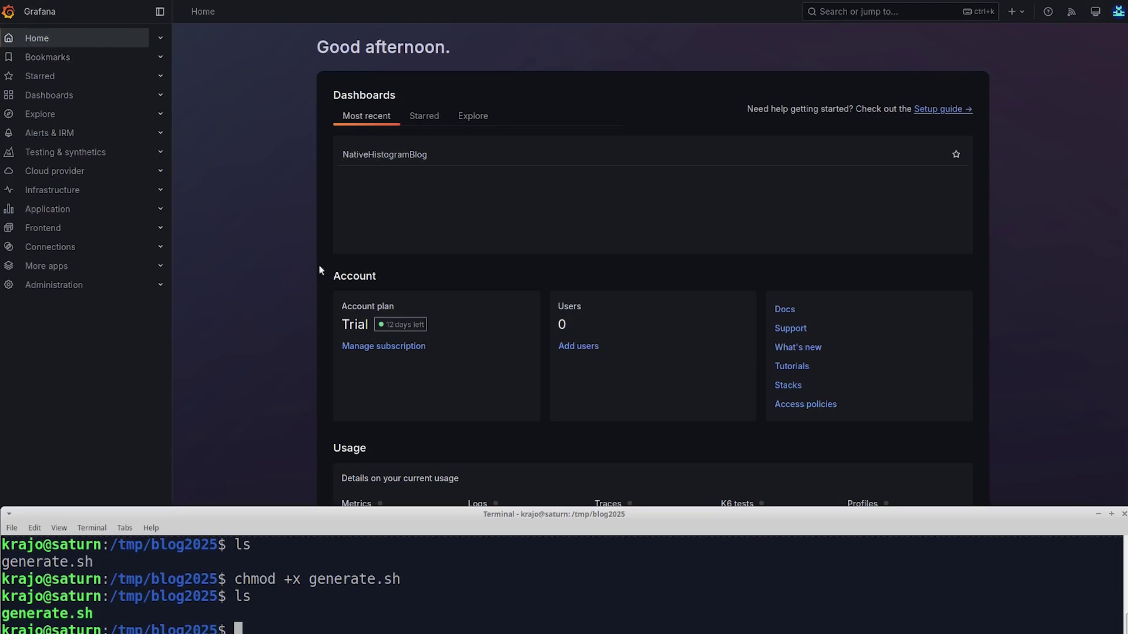
- Open the OpenTelemetry Configure page from the nativehistogramblog2025 stack details
left_click(787, 386)
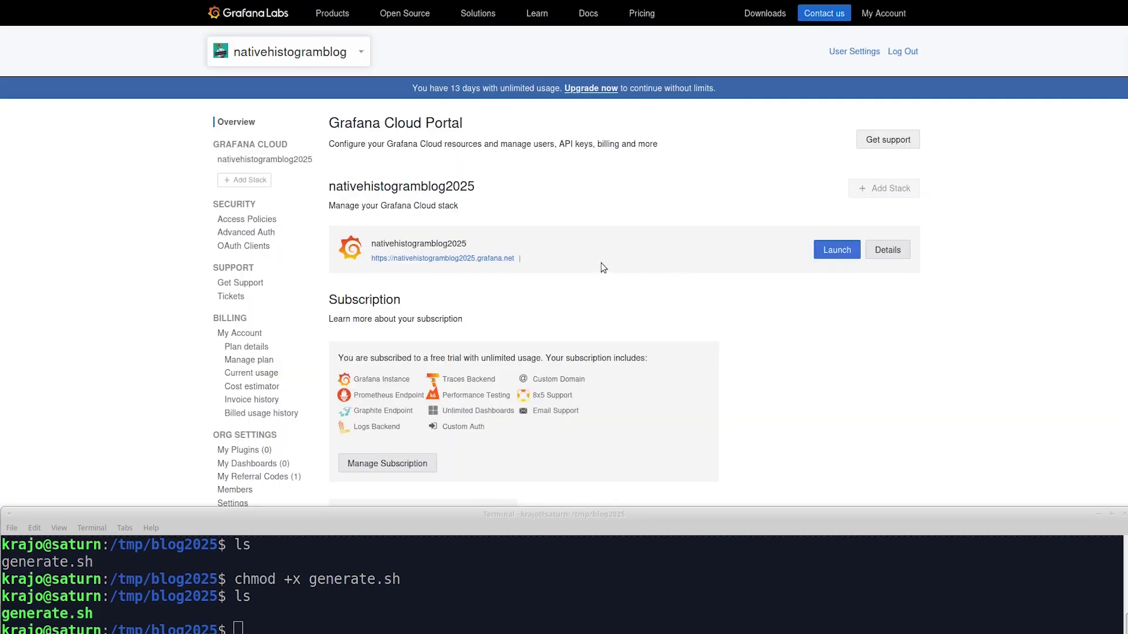
left_click(824, 251)
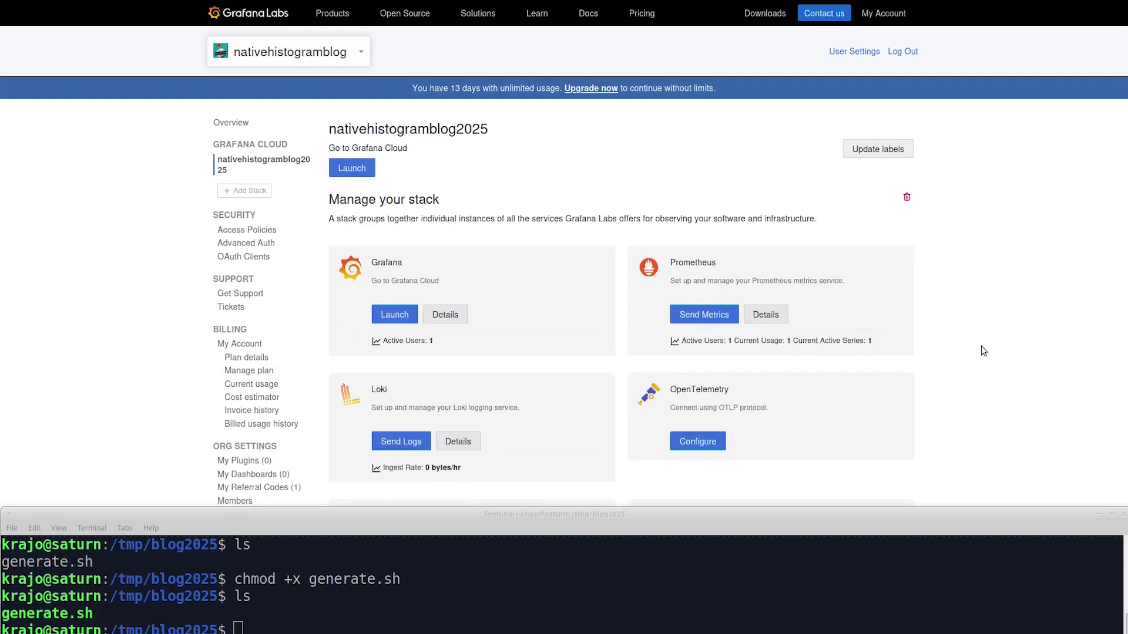
scroll(983, 350, "down", 2)
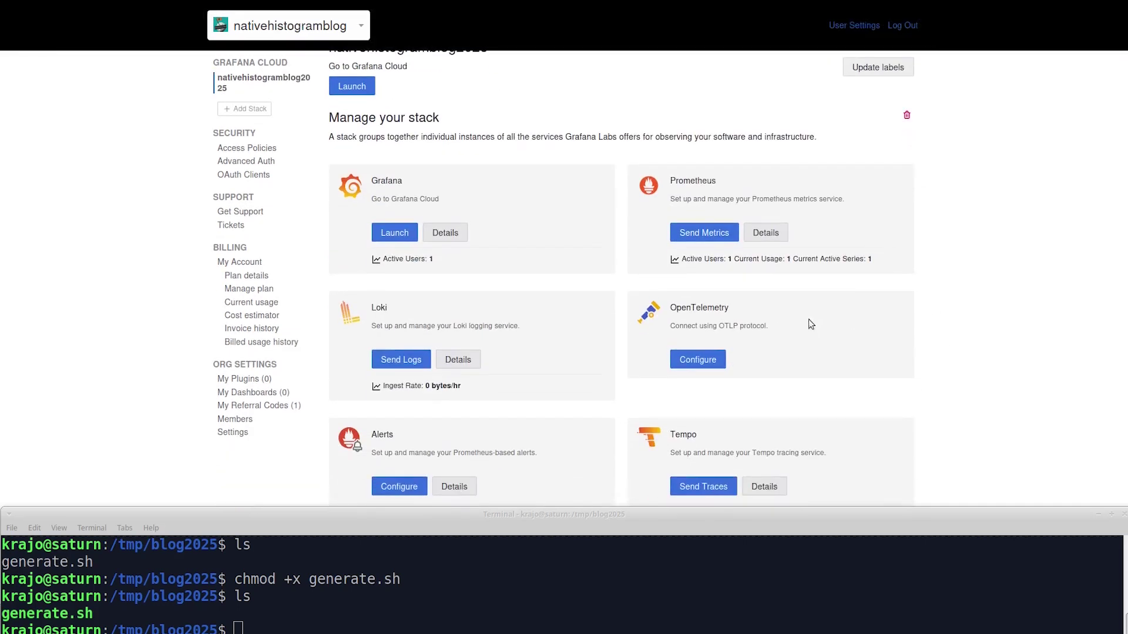
left_click(702, 365)
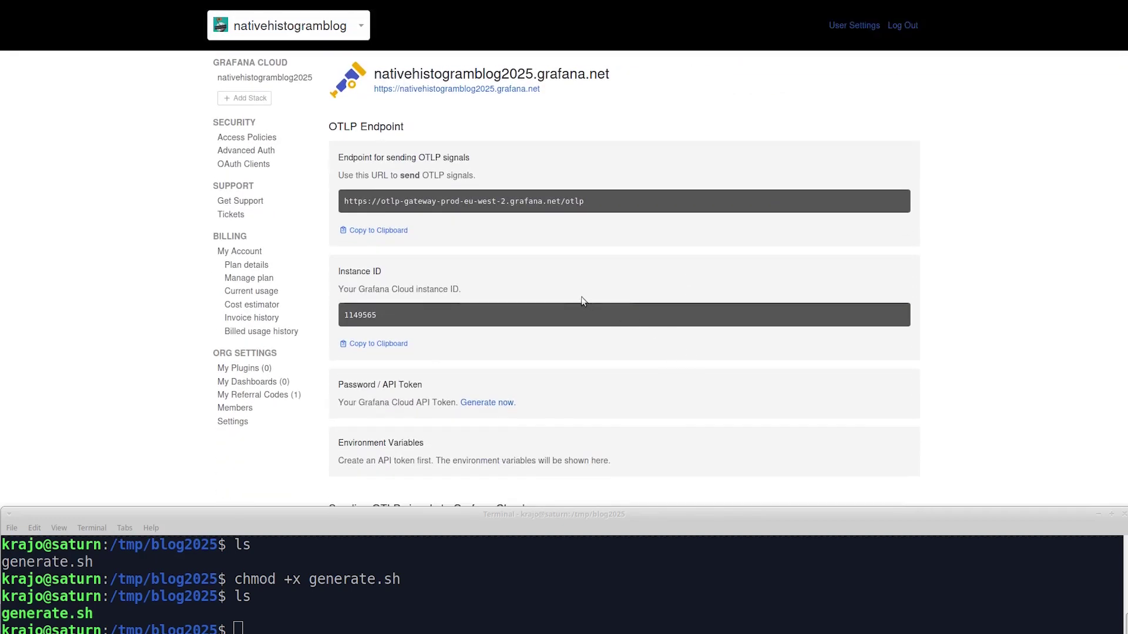
left_click(391, 231)
left_click(402, 620)
type("export ")
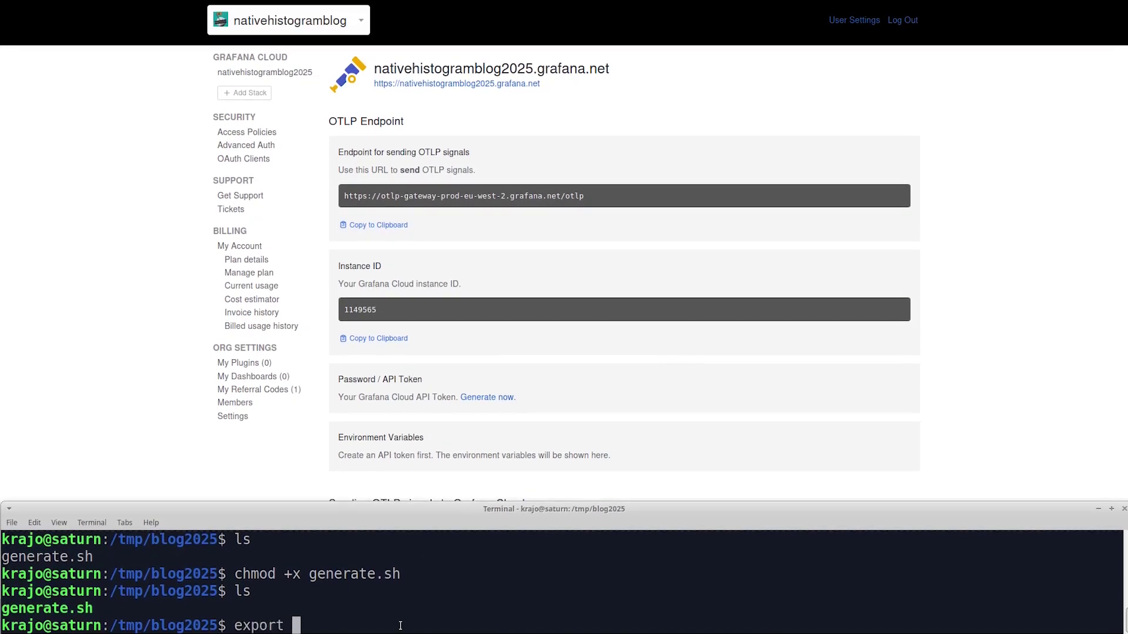
type("URL=")
type("https://otlp-gateway-prod-eu-west-2.grafana.net/otlp")
key("Return")
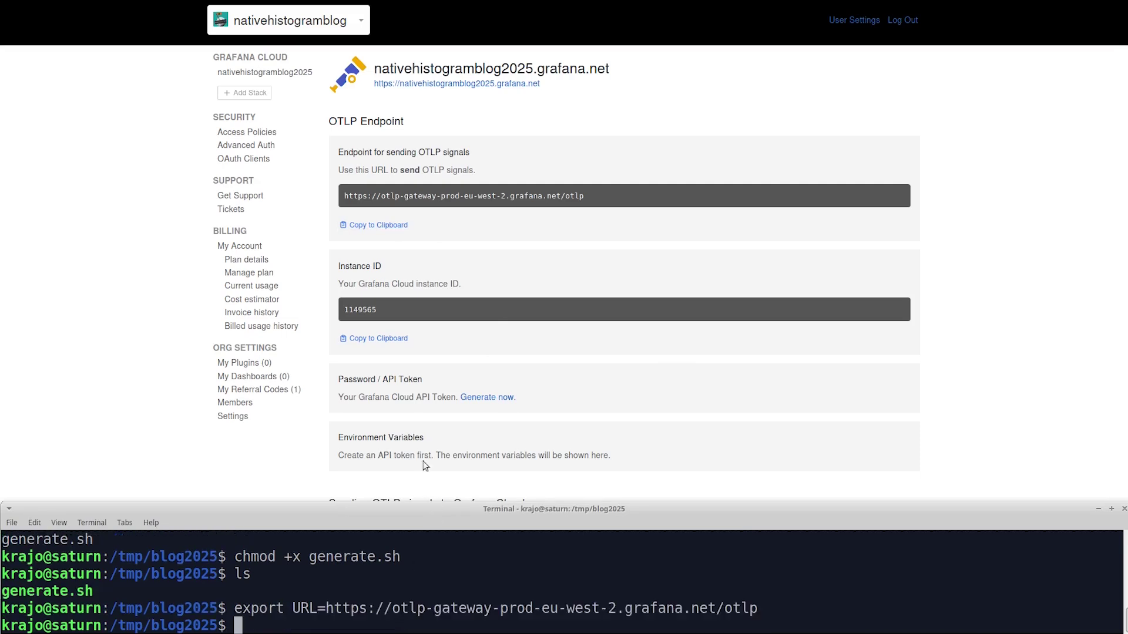
- Export INSTANCEID as the stack's copied instance ID
left_click(394, 340)
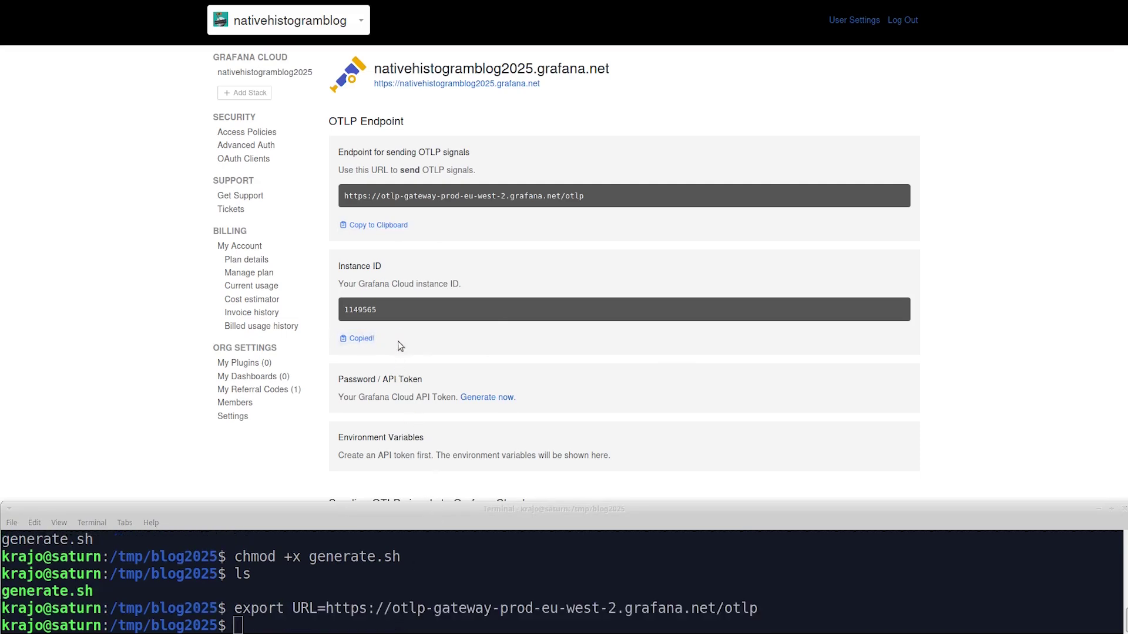
left_click(336, 624)
type("e")
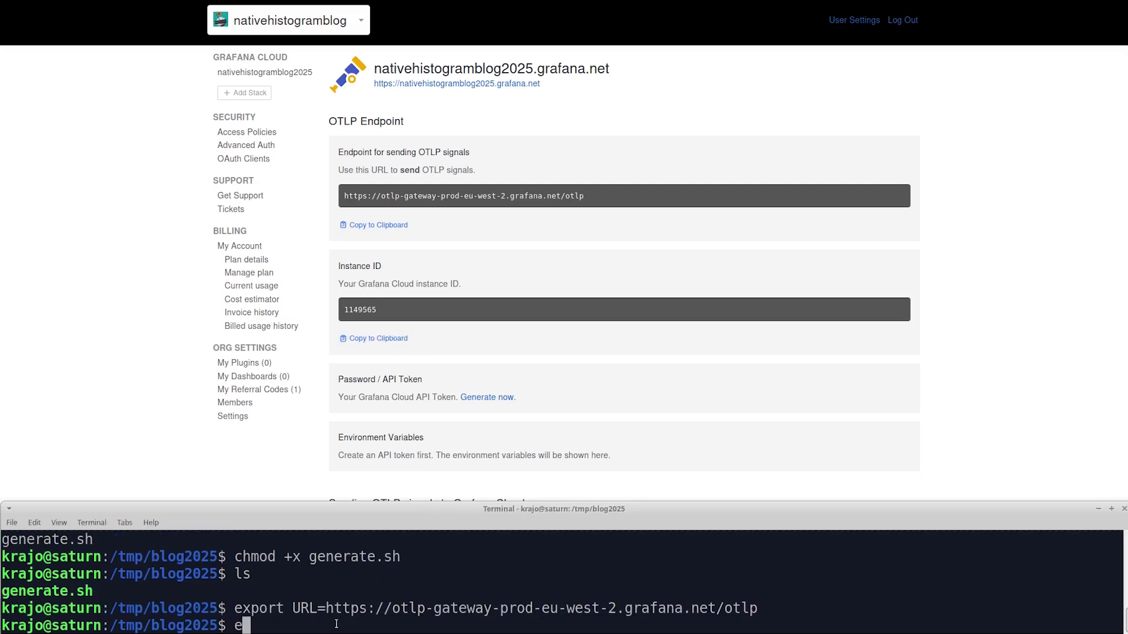
type("xport INSTANCEID=")
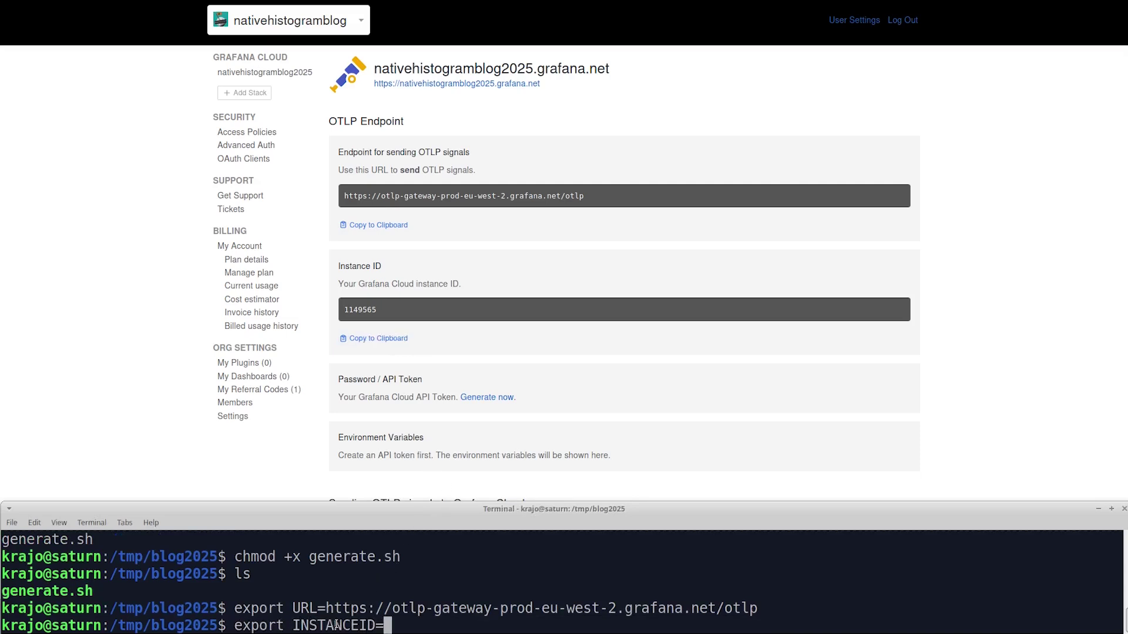
type("1149565")
key("Return")
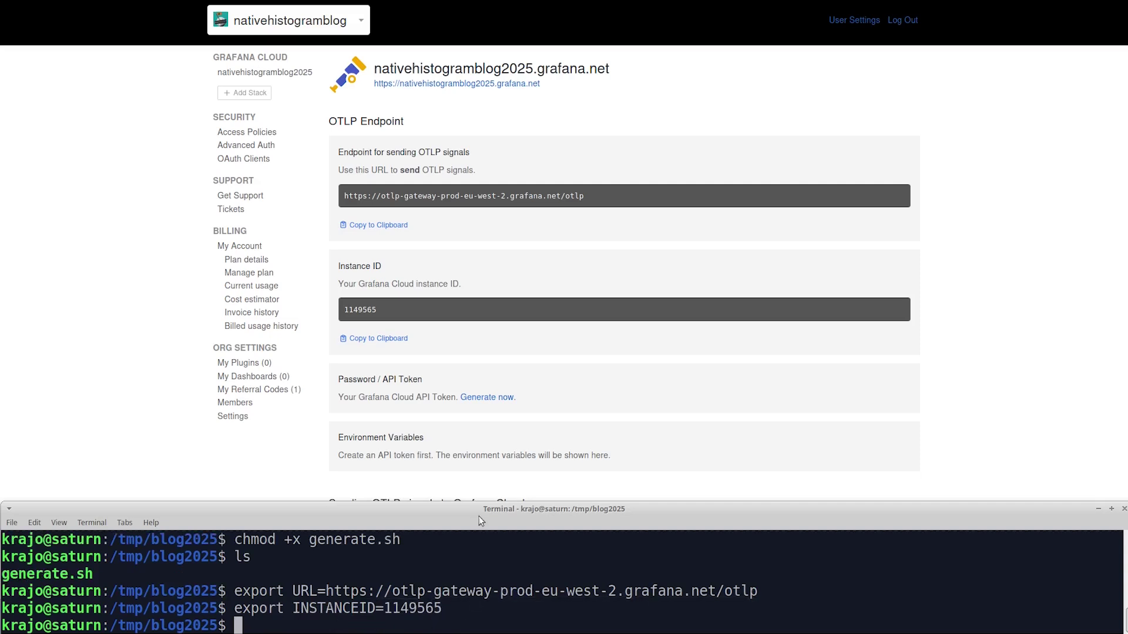
- Create a new Grafana Cloud API token named blog4 and copy it
left_click(479, 399)
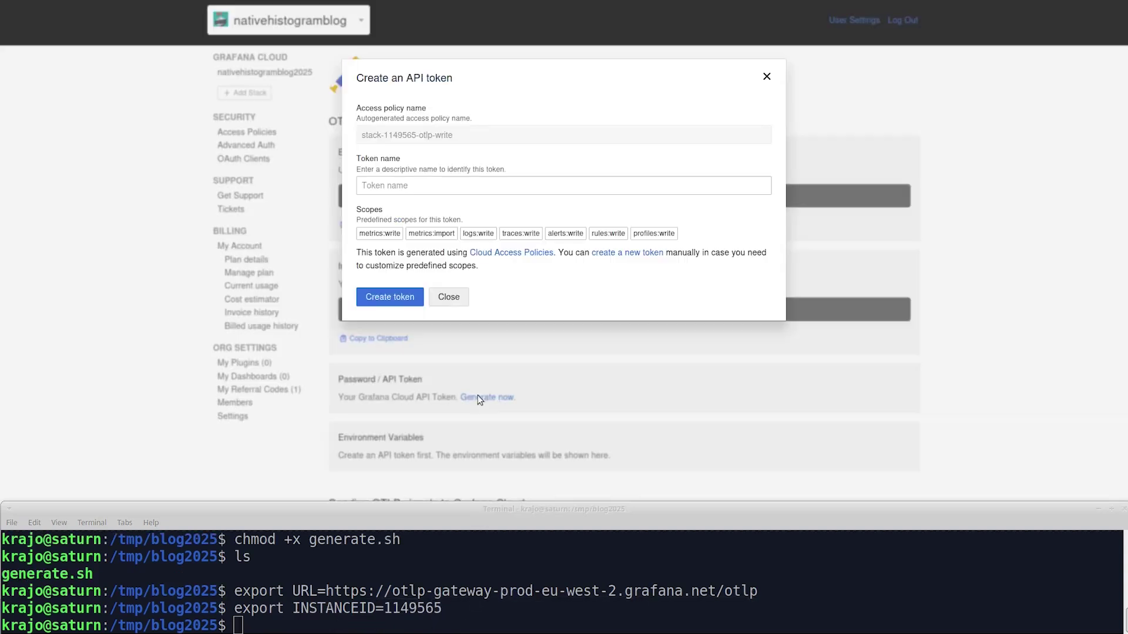
left_click(420, 186)
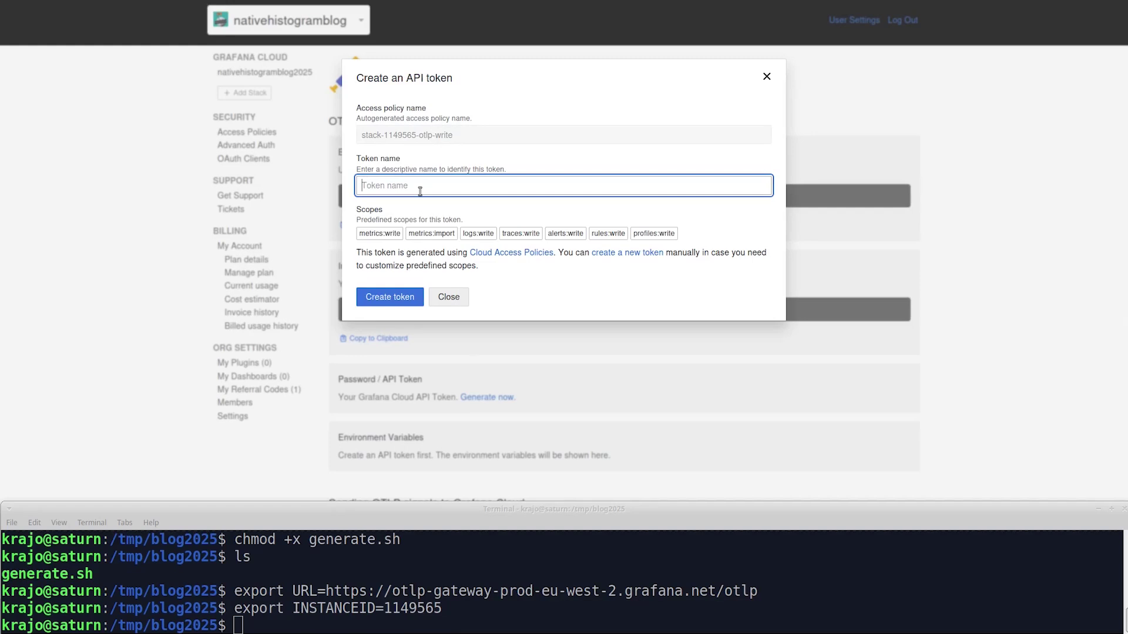
type("blog4")
left_click(405, 297)
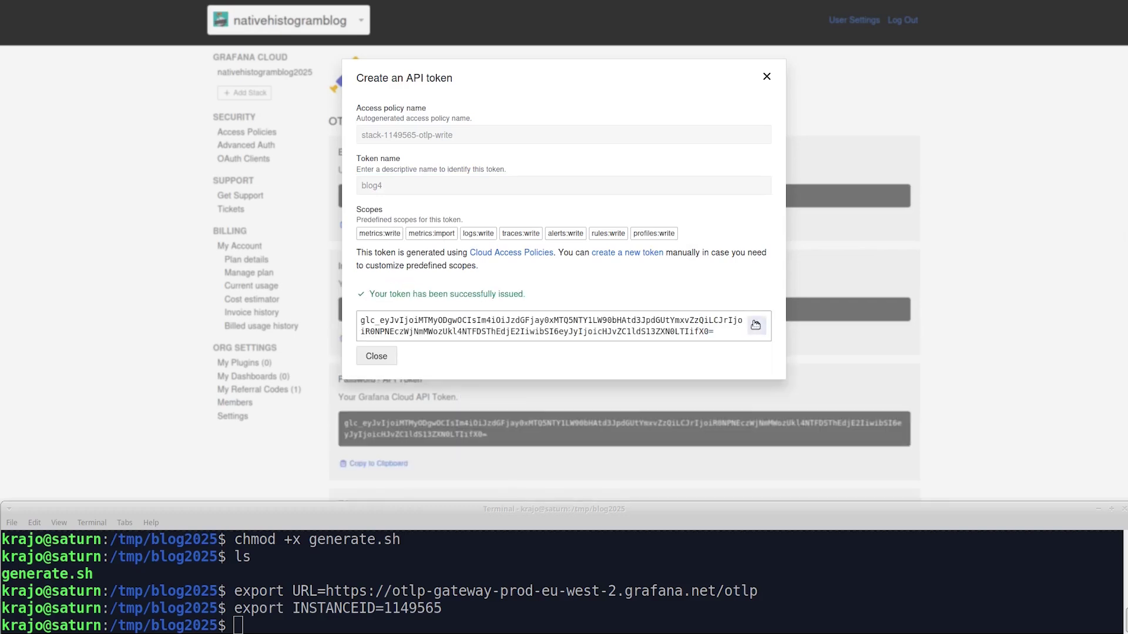
left_click(755, 325)
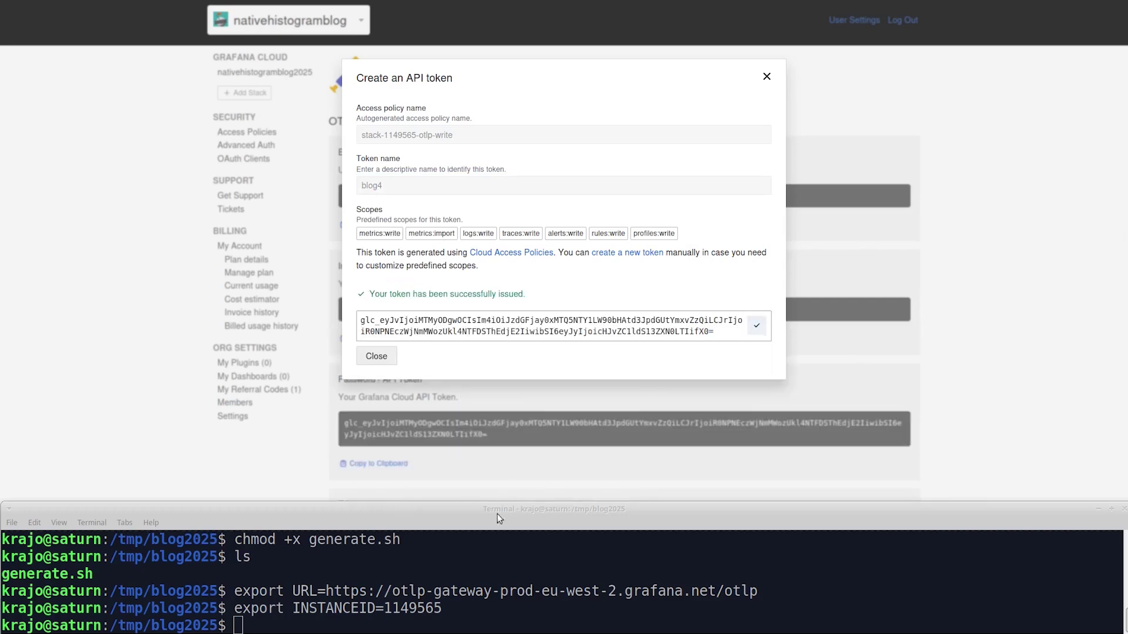
- Export APITOKEN as the copied token in the terminal
left_click(462, 618)
type("export API")
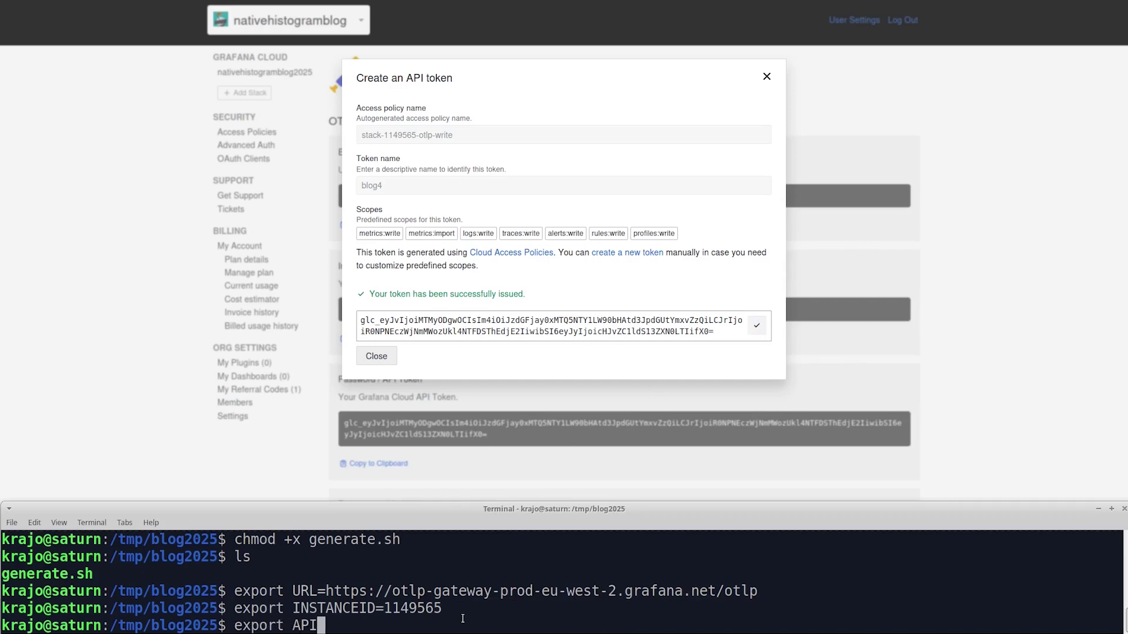
type("TOKEN=")
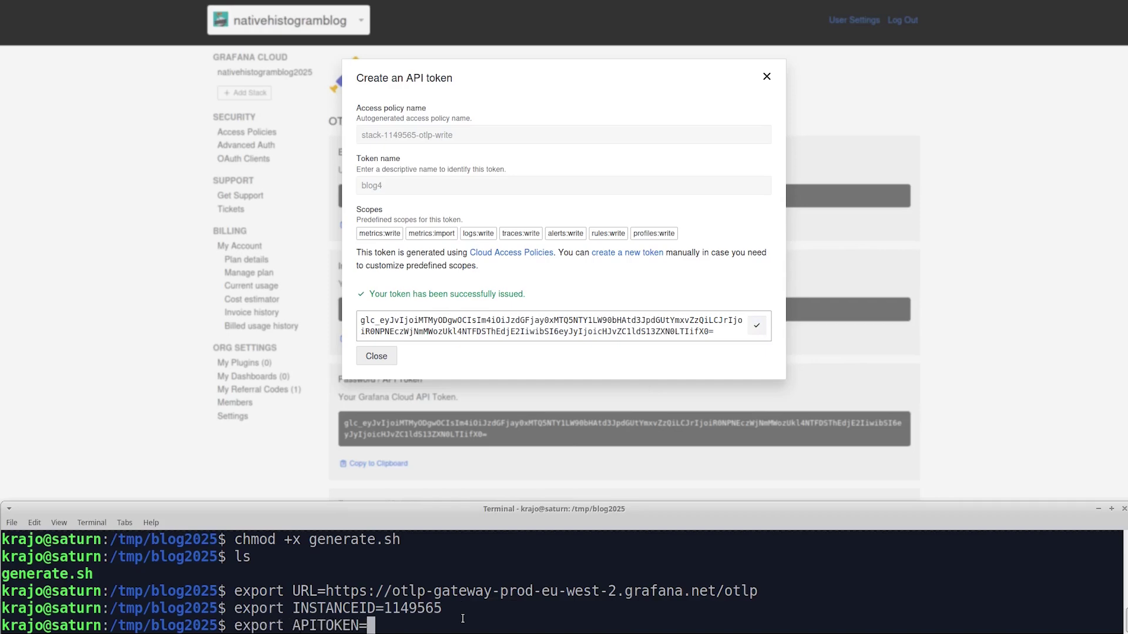
key("ctrl+shift+v")
key("Return")
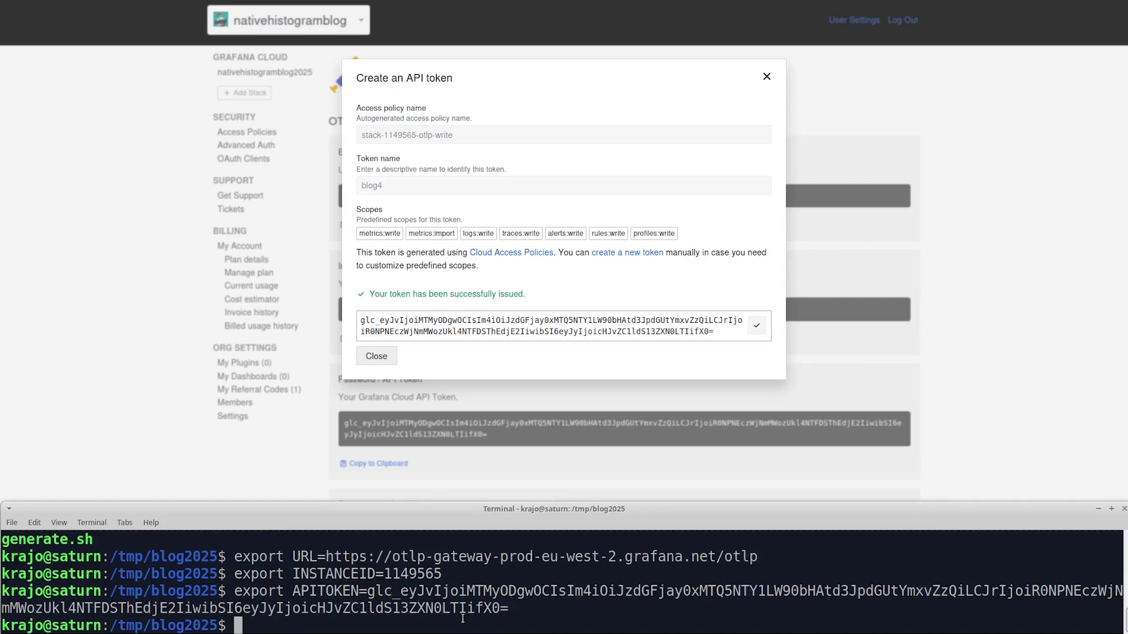
- Note the metric name in a comment, export PREFIX=blog, and run ./generate.sh
type("# blog_request_durati")
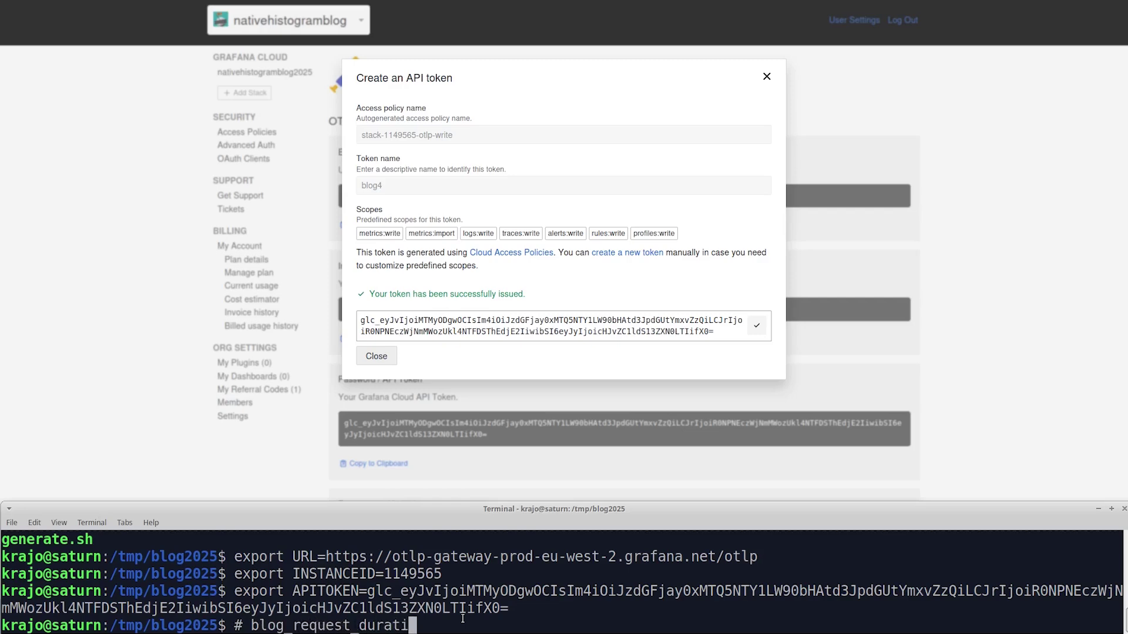
type("on_seconds")
key("Return")
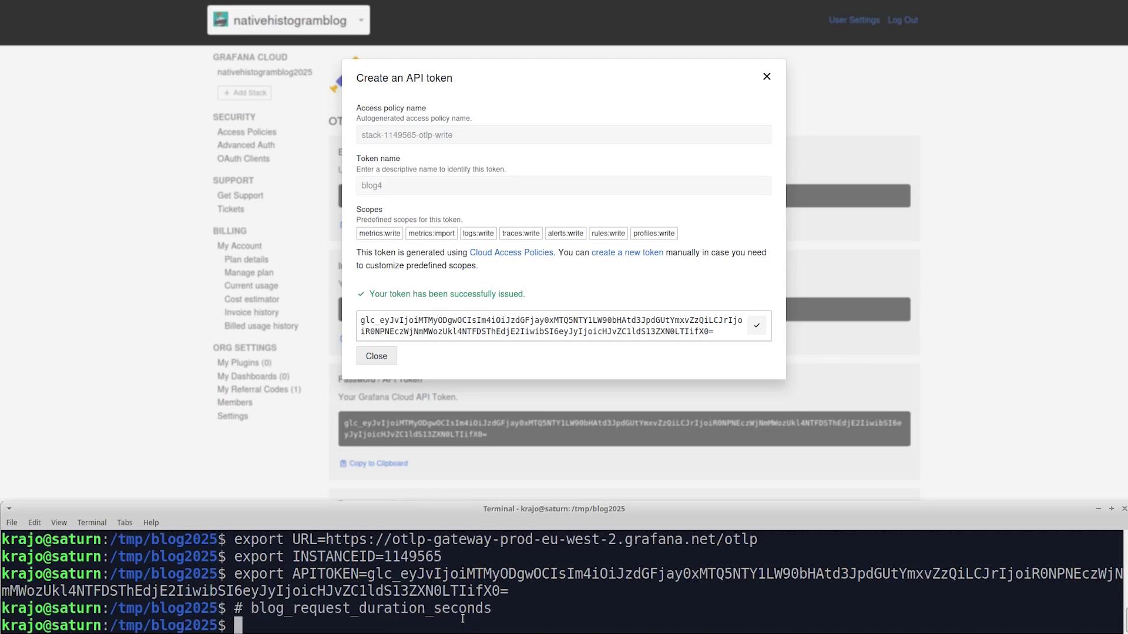
type("export PREFX")
key("BackSpace")
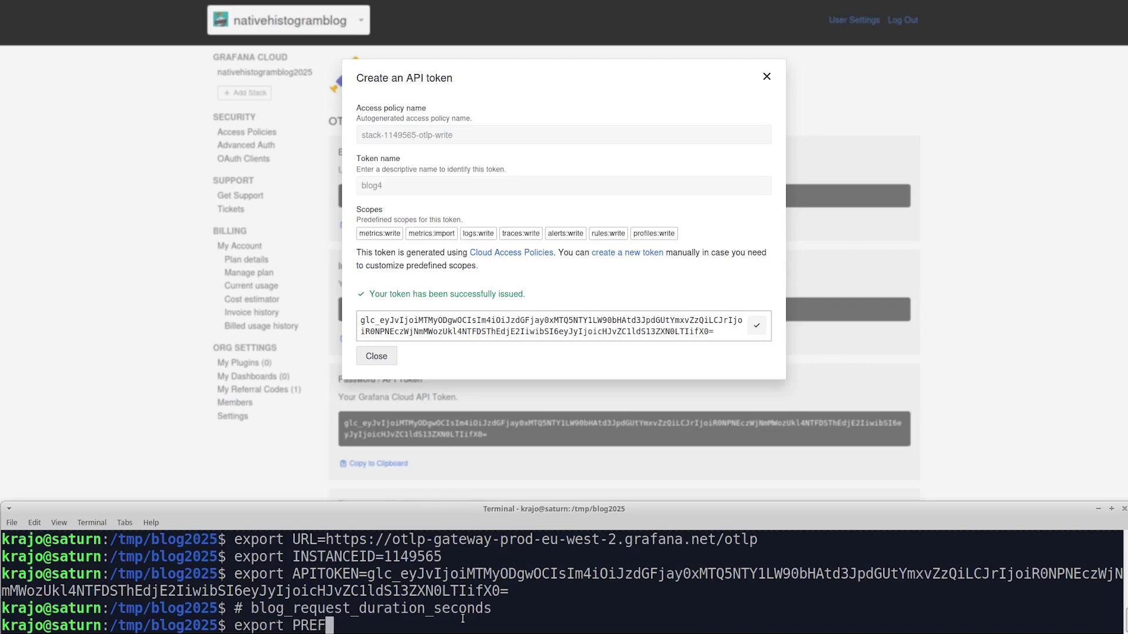
type("IX=blog")
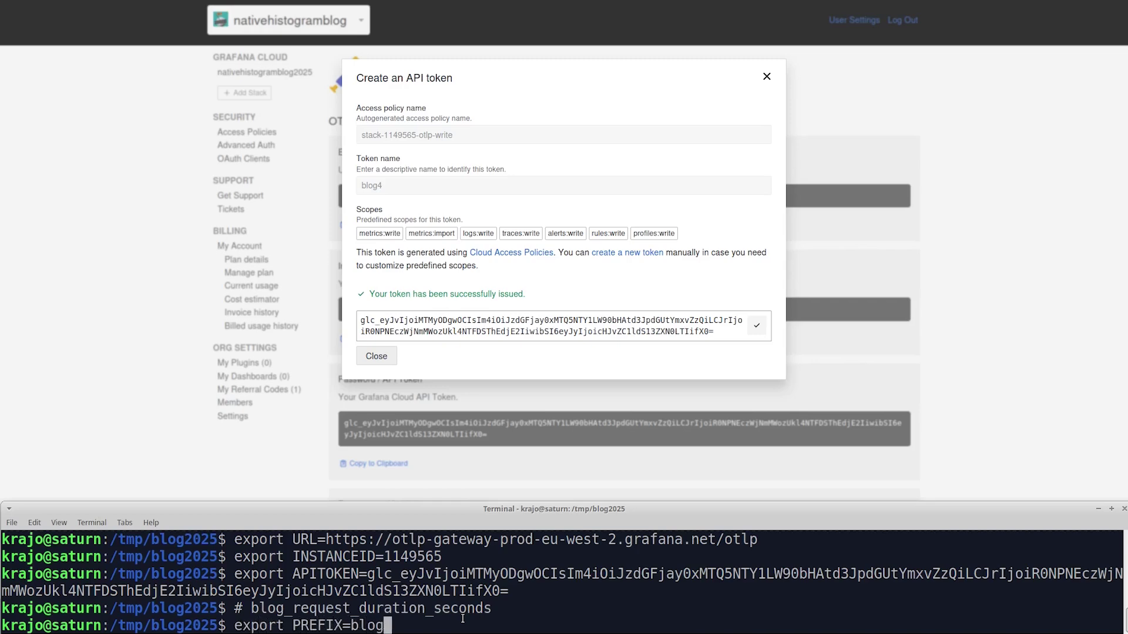
key("Return")
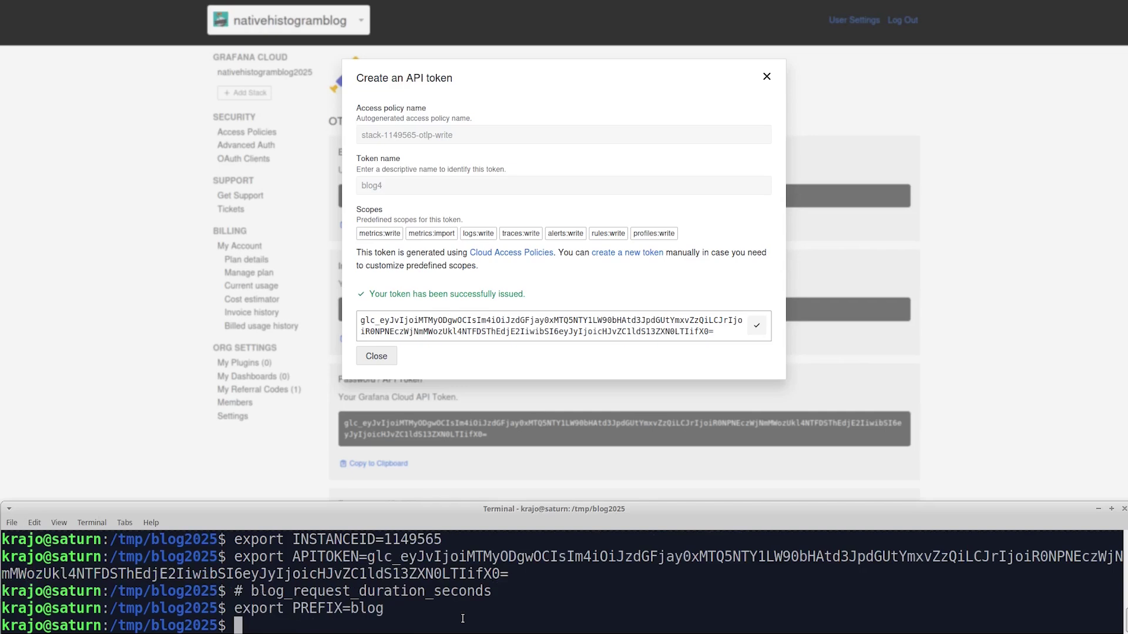
type("./generate.sh")
key("Return")
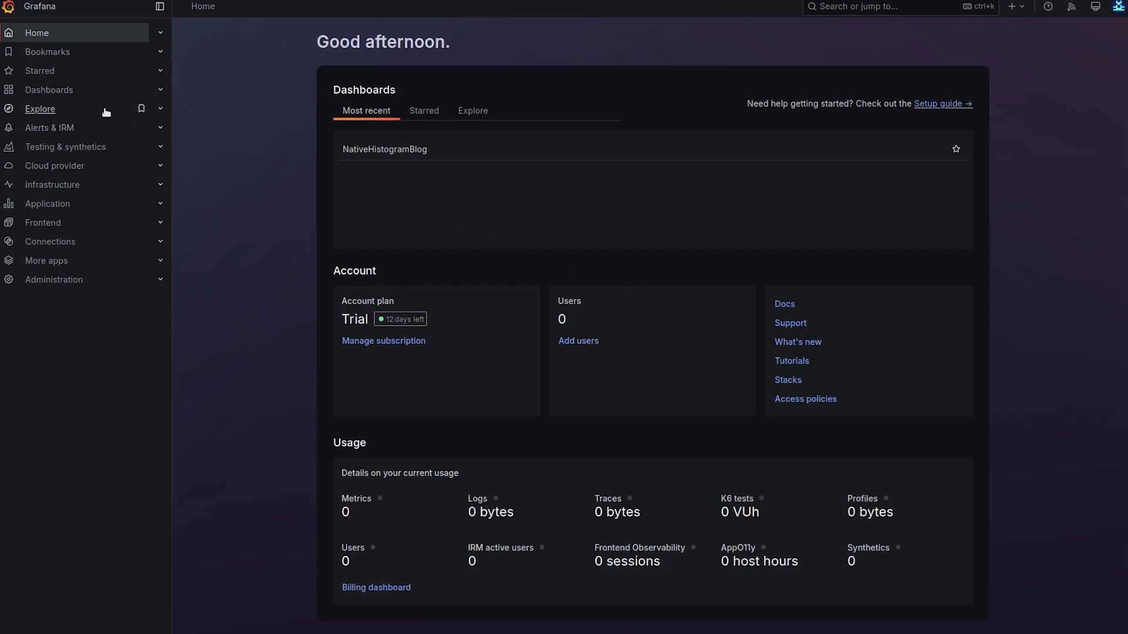
- Create a new dashboard with a visualization on the grafanacloud-nativehistogramblog2025-prom data source
left_click(71, 93)
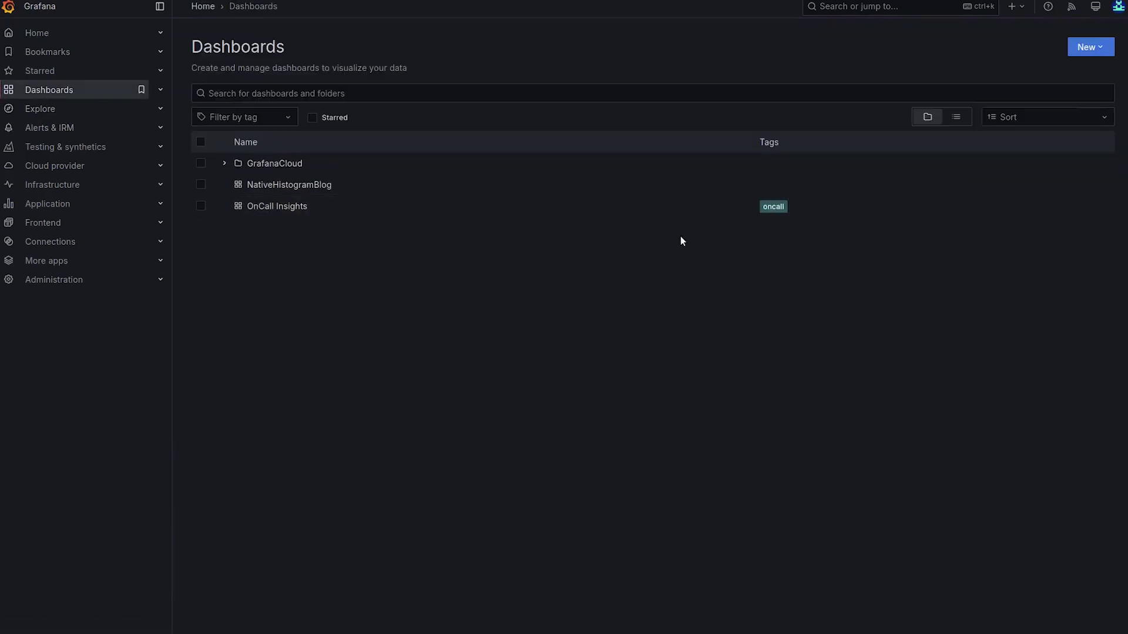
left_click(1092, 47)
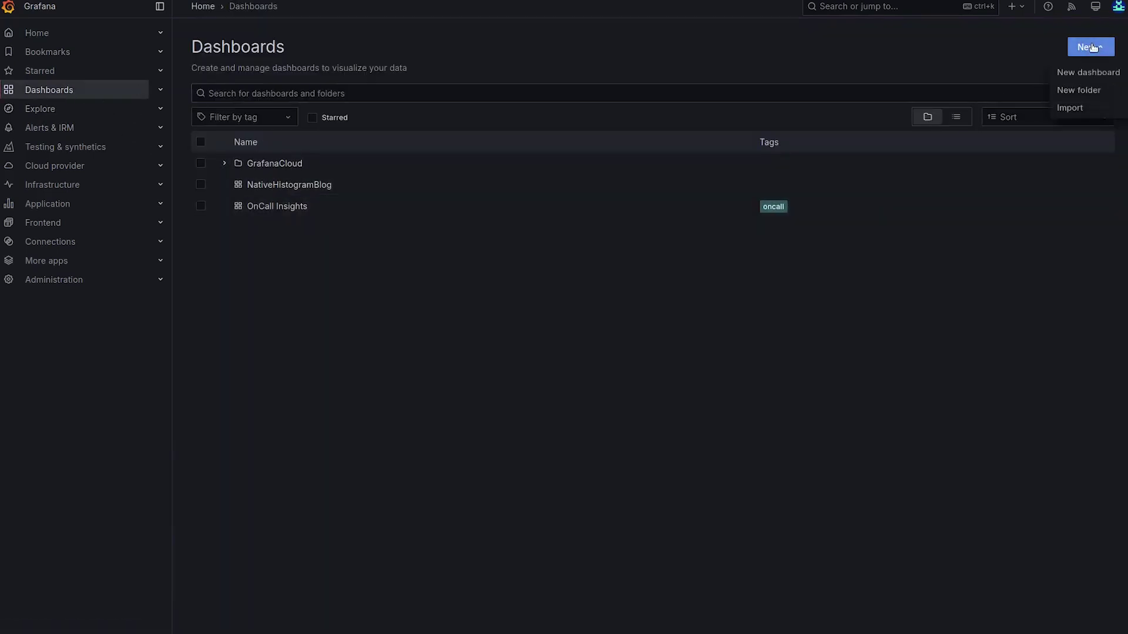
left_click(1088, 74)
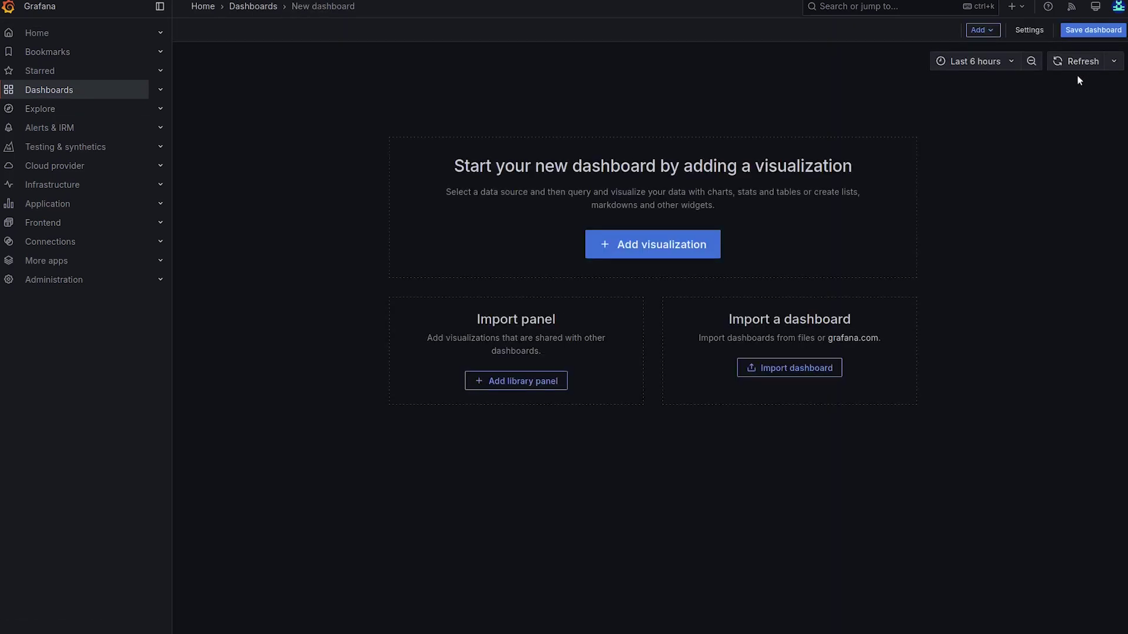
left_click(668, 245)
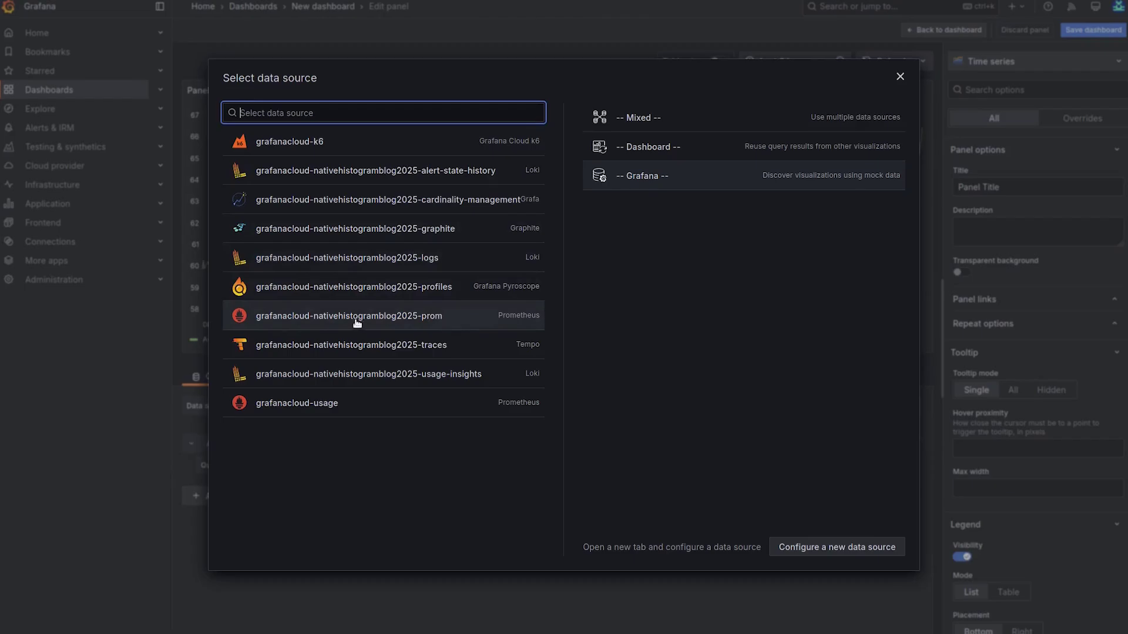
left_click(414, 321)
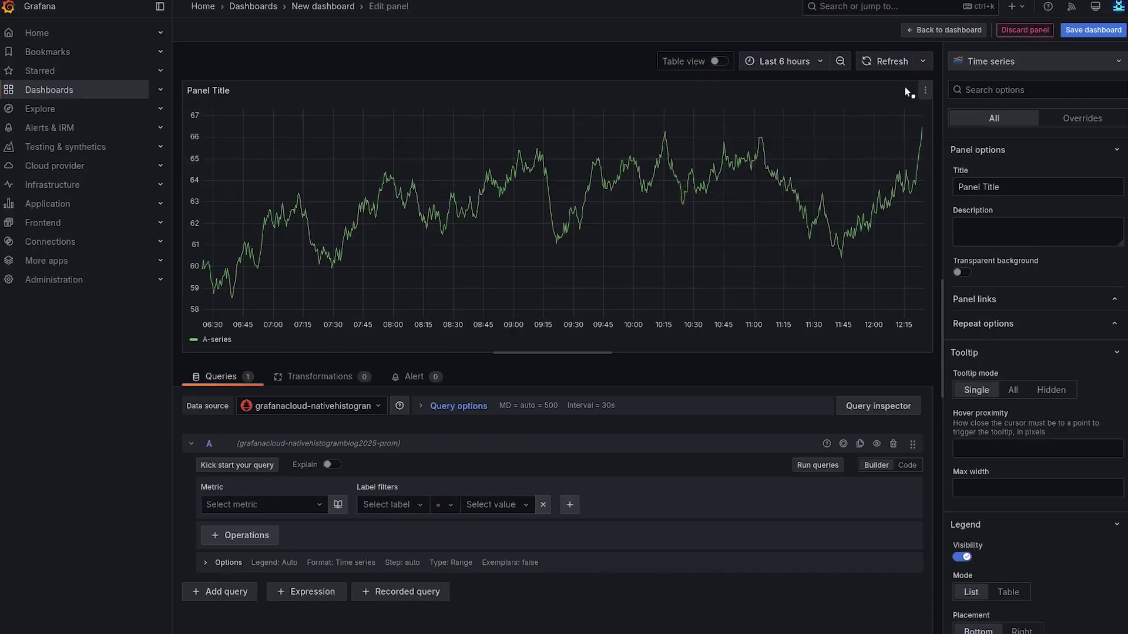
- Switch the panel's visualization type to Heatmap
left_click(988, 65)
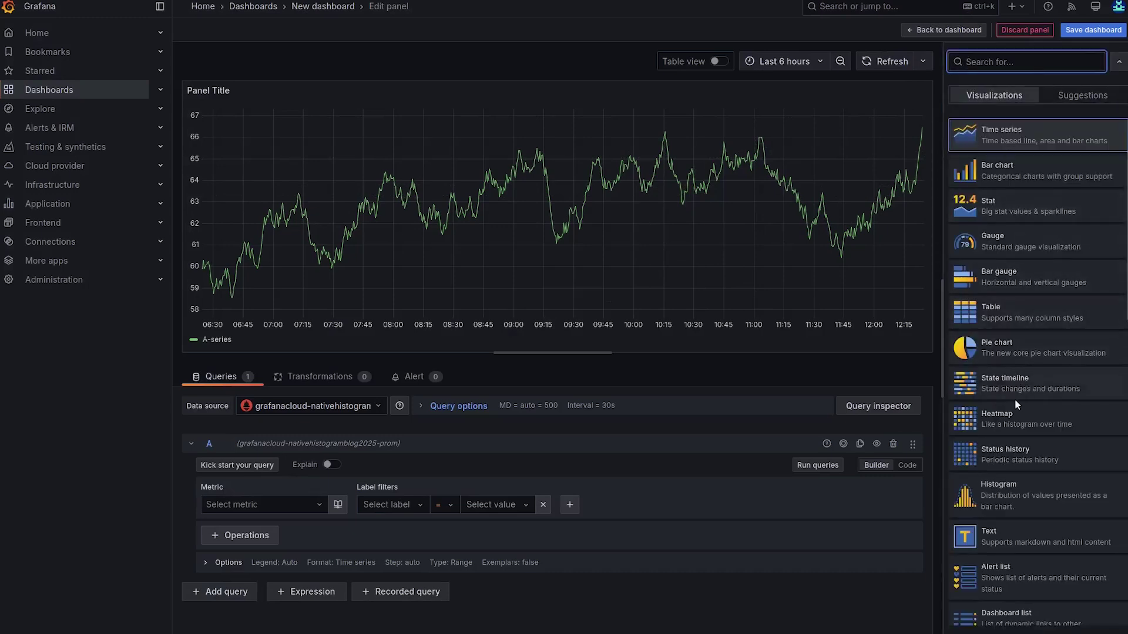
left_click(1011, 418)
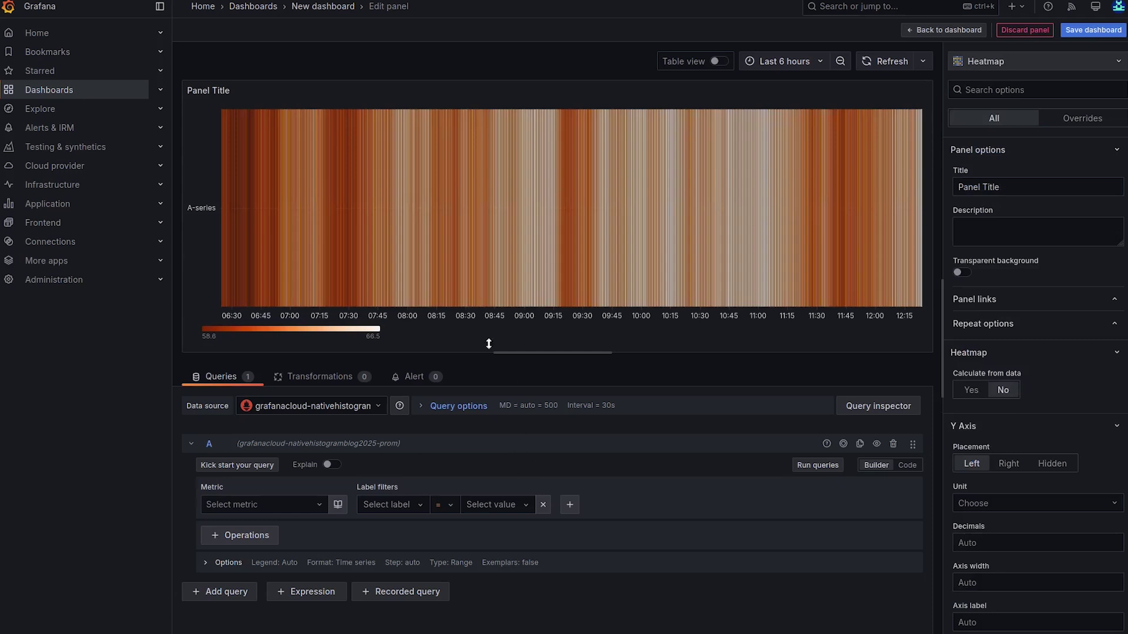
left_click(258, 504)
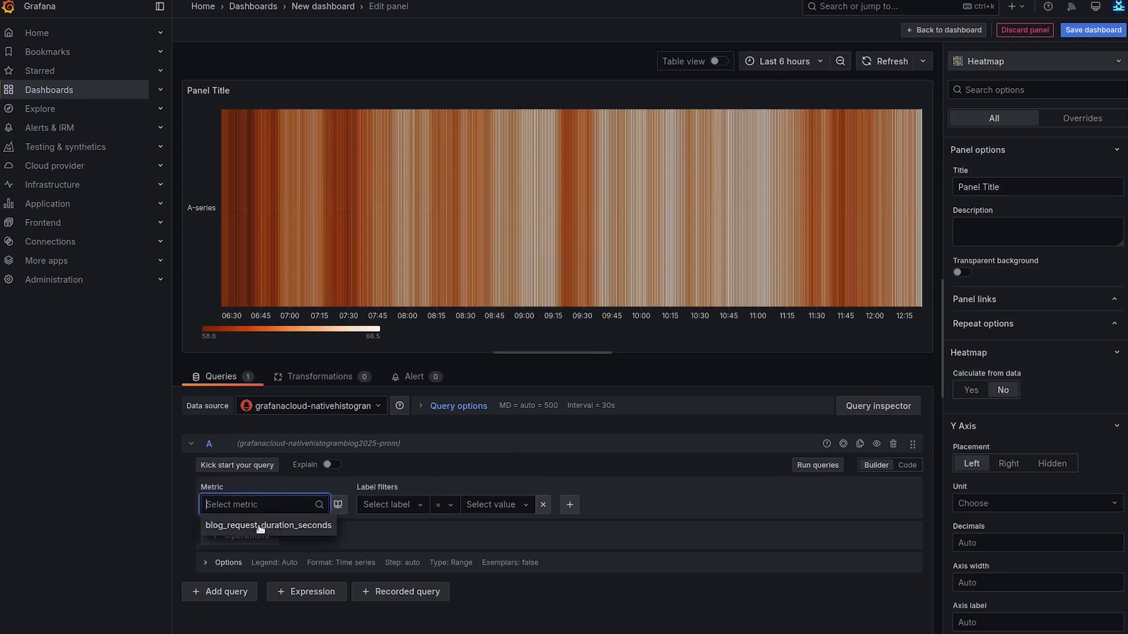
- Query blog_request_duration_seconds with Rate and Sum operations and run the queries
left_click(260, 526)
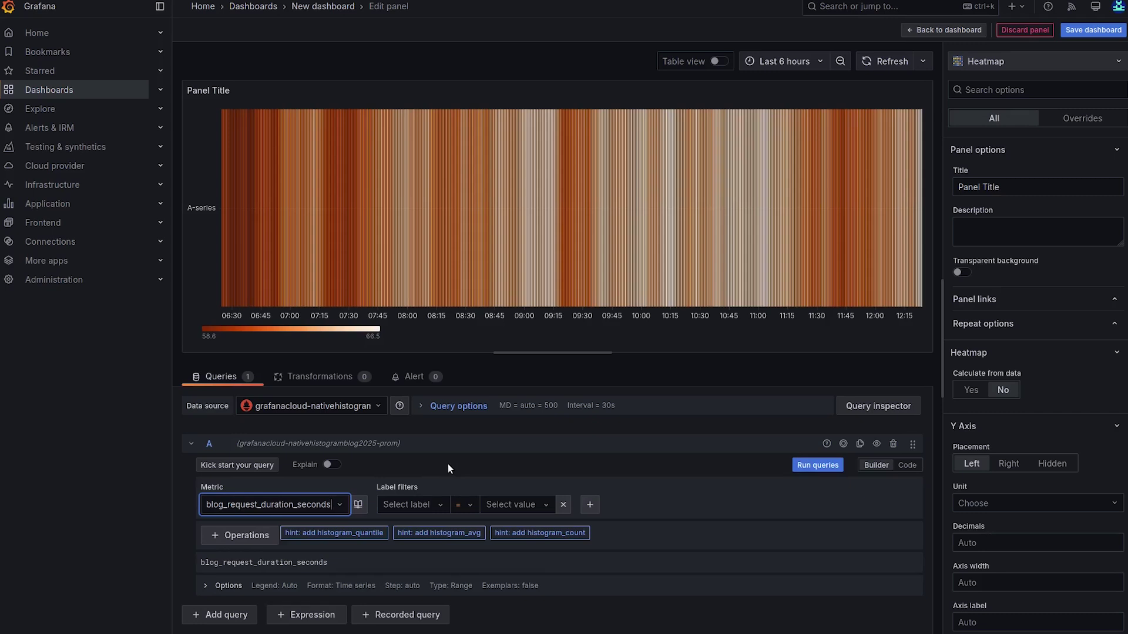
left_click(244, 537)
mouse_move(258, 434)
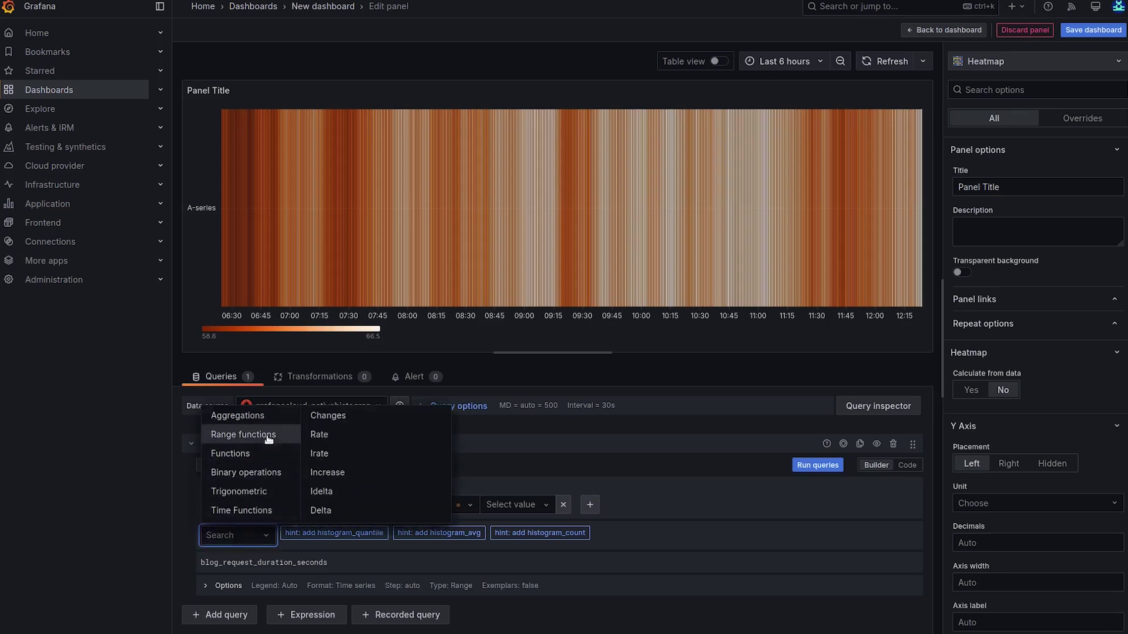
left_click(322, 435)
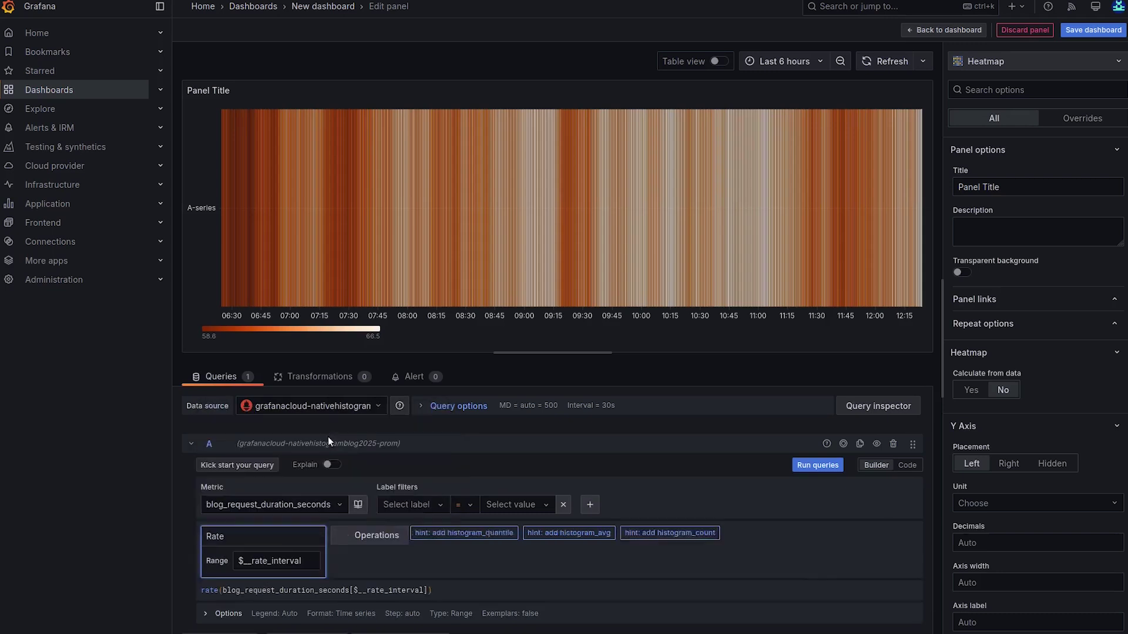
left_click(355, 535)
mouse_move(391, 419)
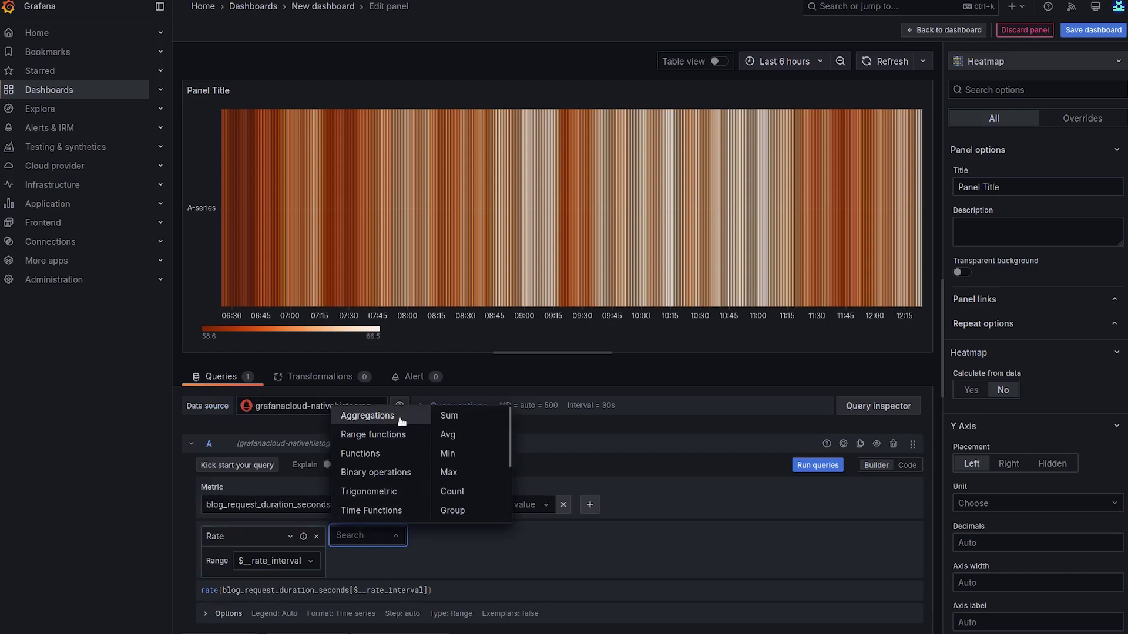
left_click(452, 418)
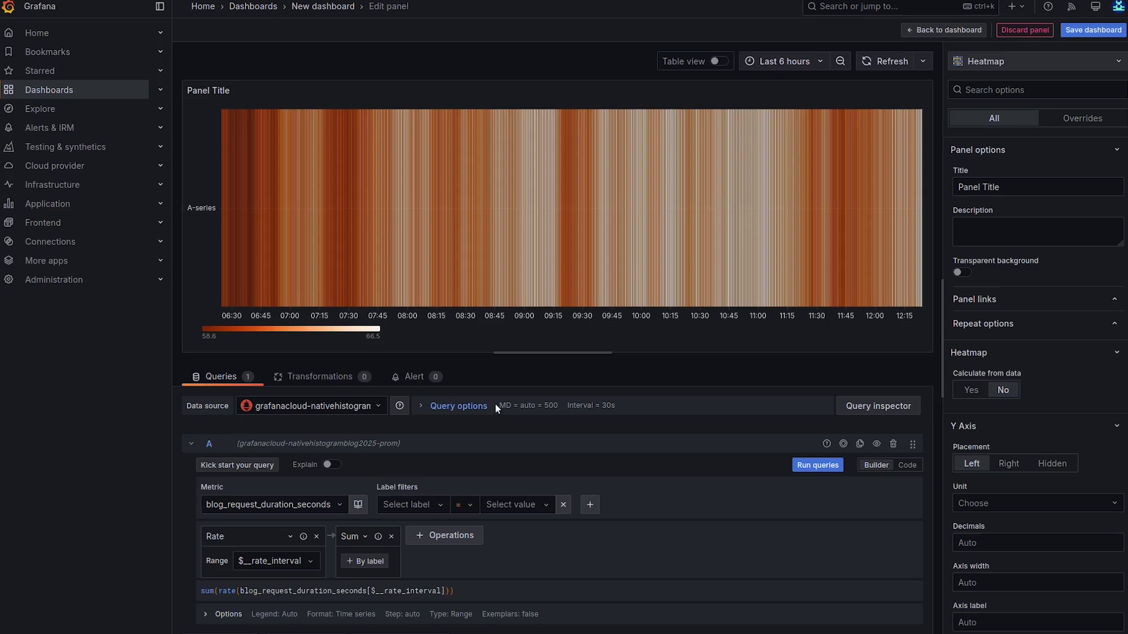
left_click(816, 465)
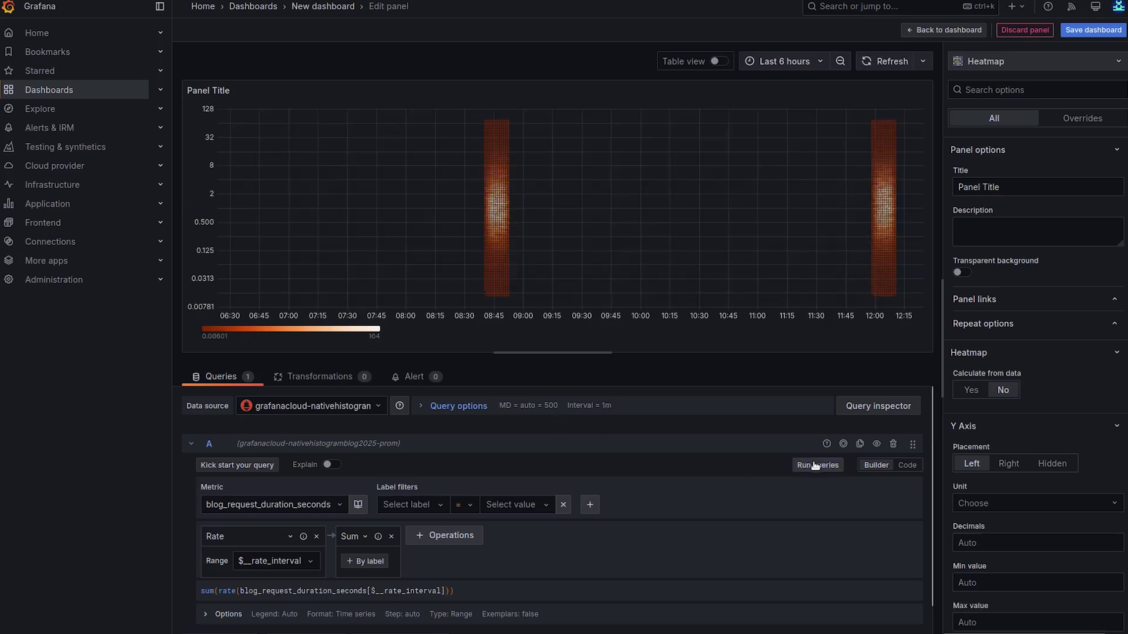
mouse_move(880, 227)
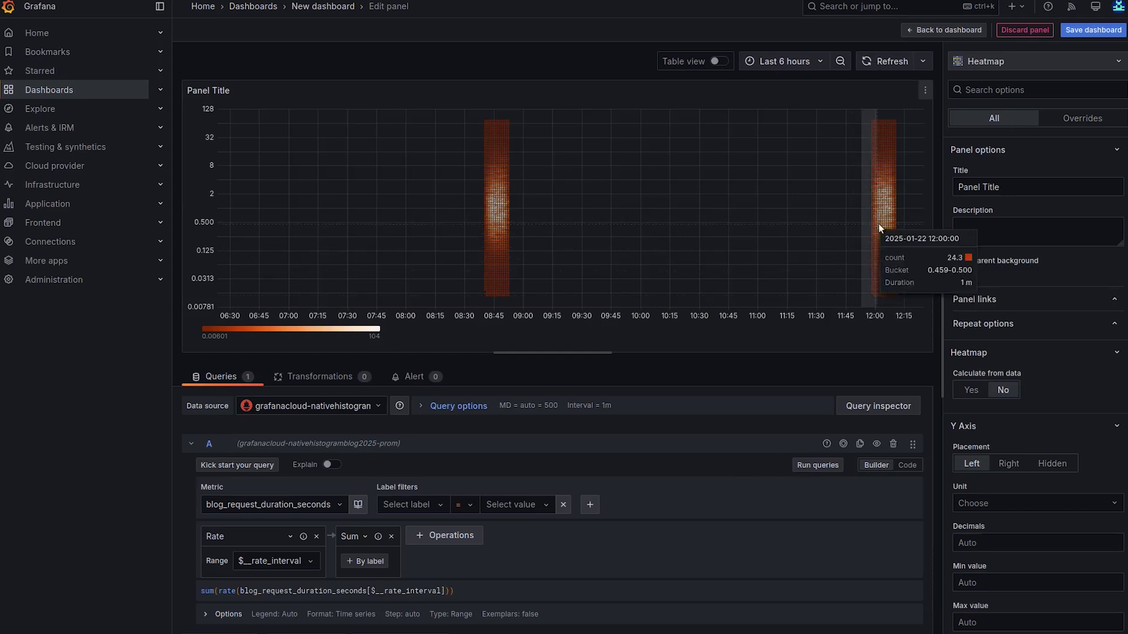
left_click_drag(878, 223, 904, 223)
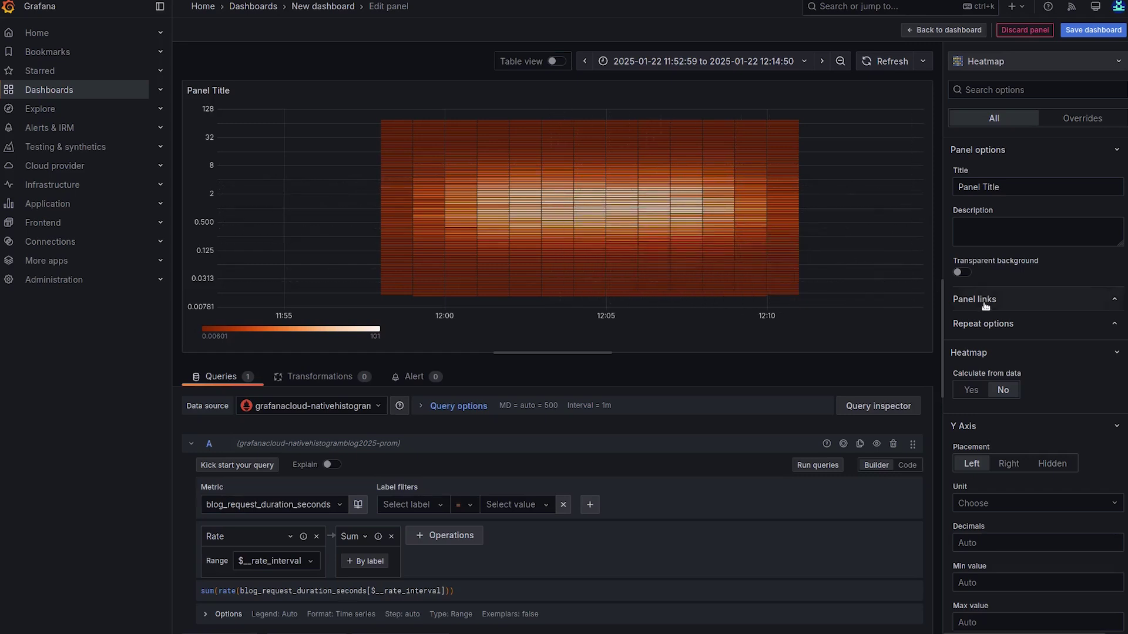
scroll(1055, 359, "down", 1)
scroll(1055, 360, "down", 10)
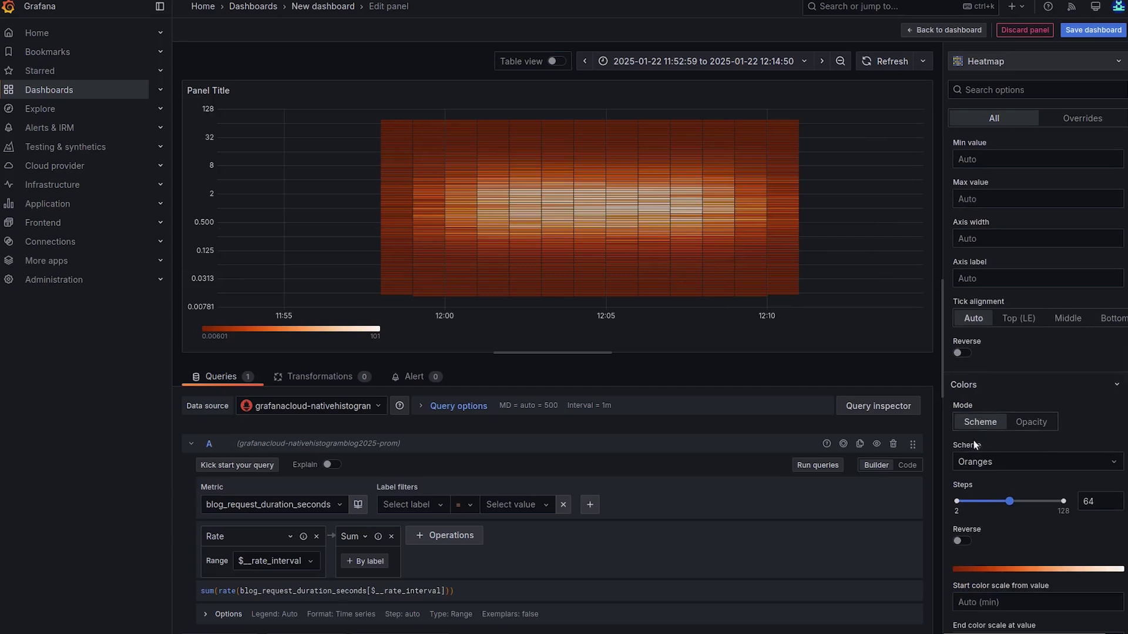
- Set the heatmap's colour scheme to Spectral
left_click(975, 463)
type("s")
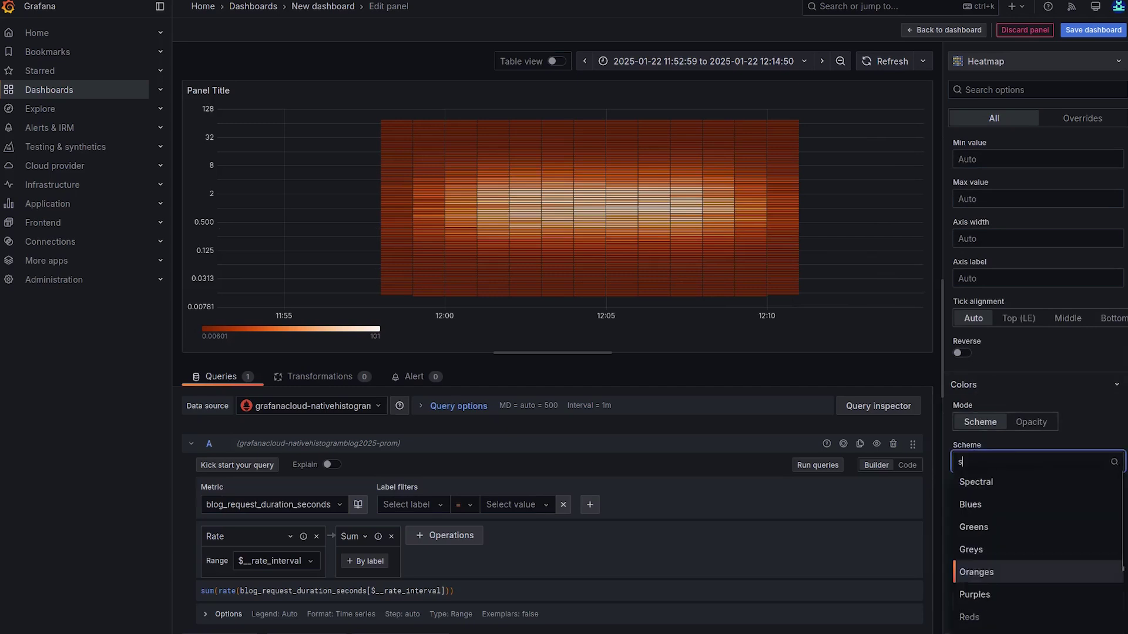
type("p")
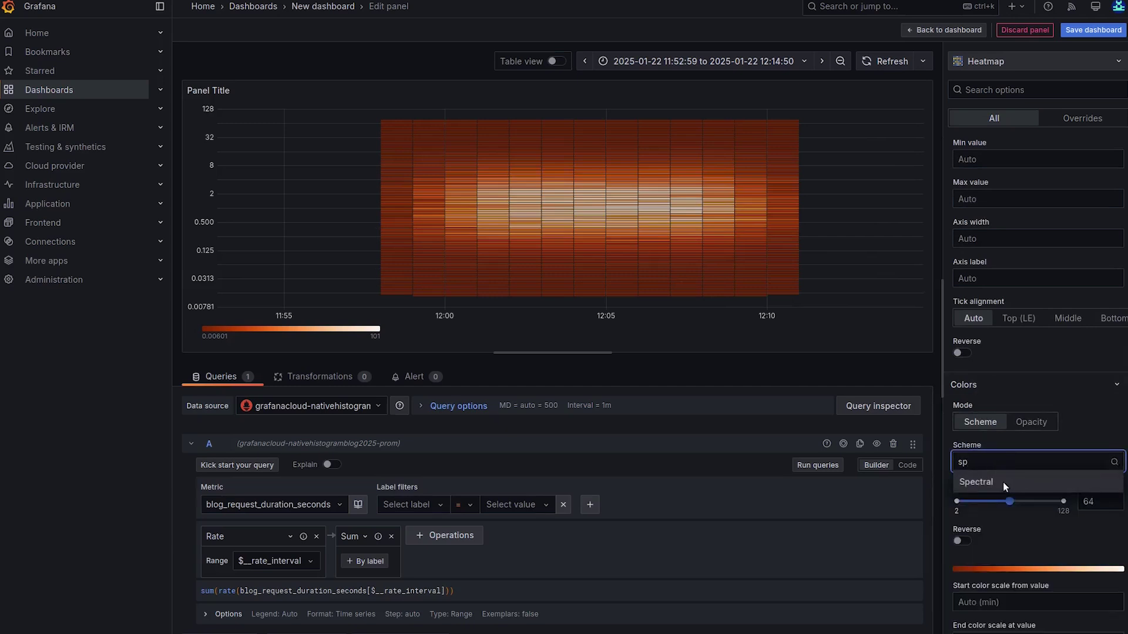
left_click(1003, 482)
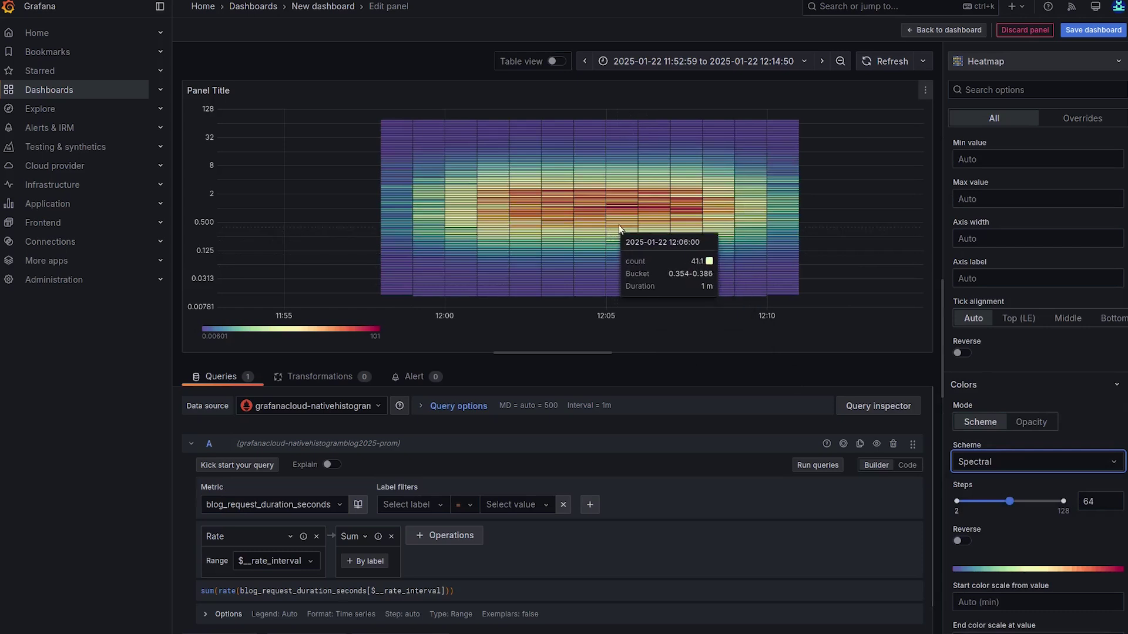
- Set the query's Min step to 15s and rerun it
scroll(595, 561, "down", 1)
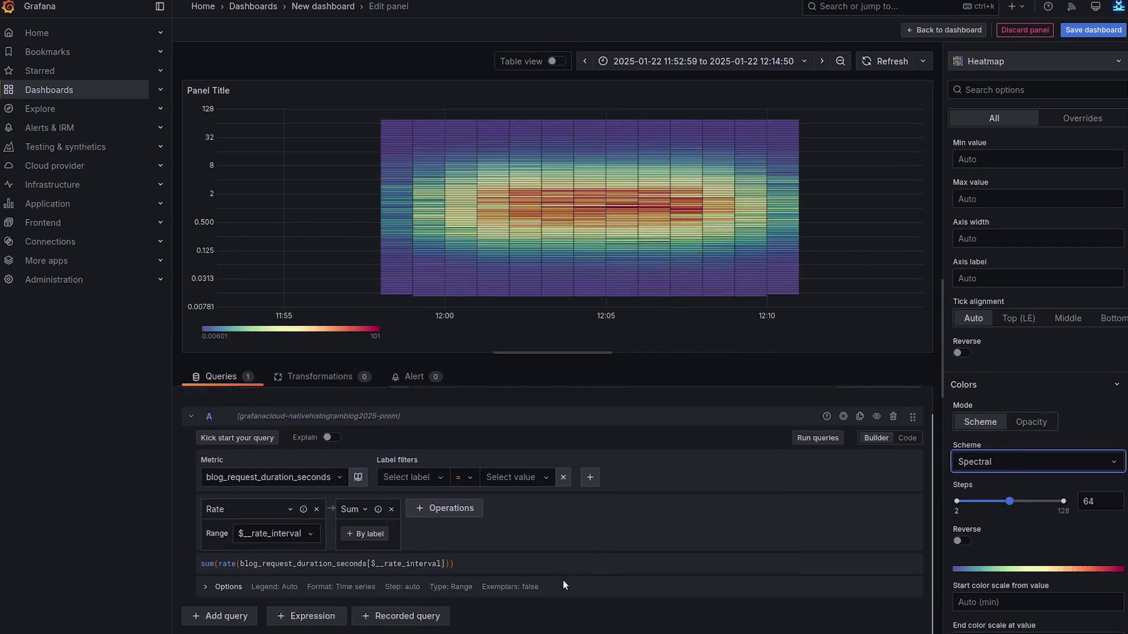
left_click(481, 588)
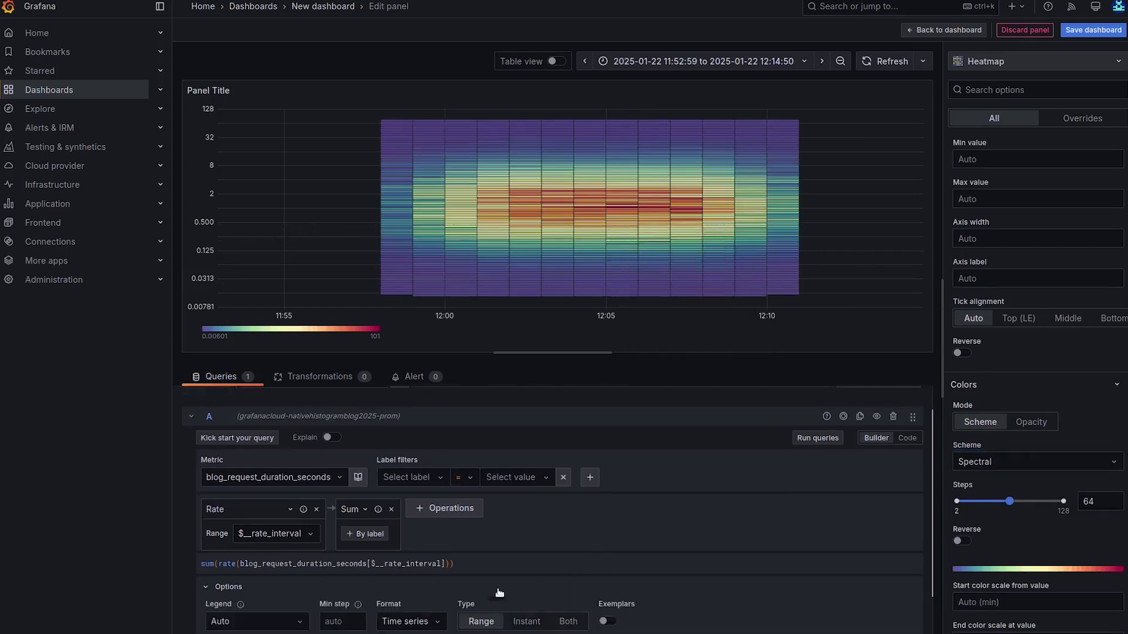
scroll(654, 546, "down", 2)
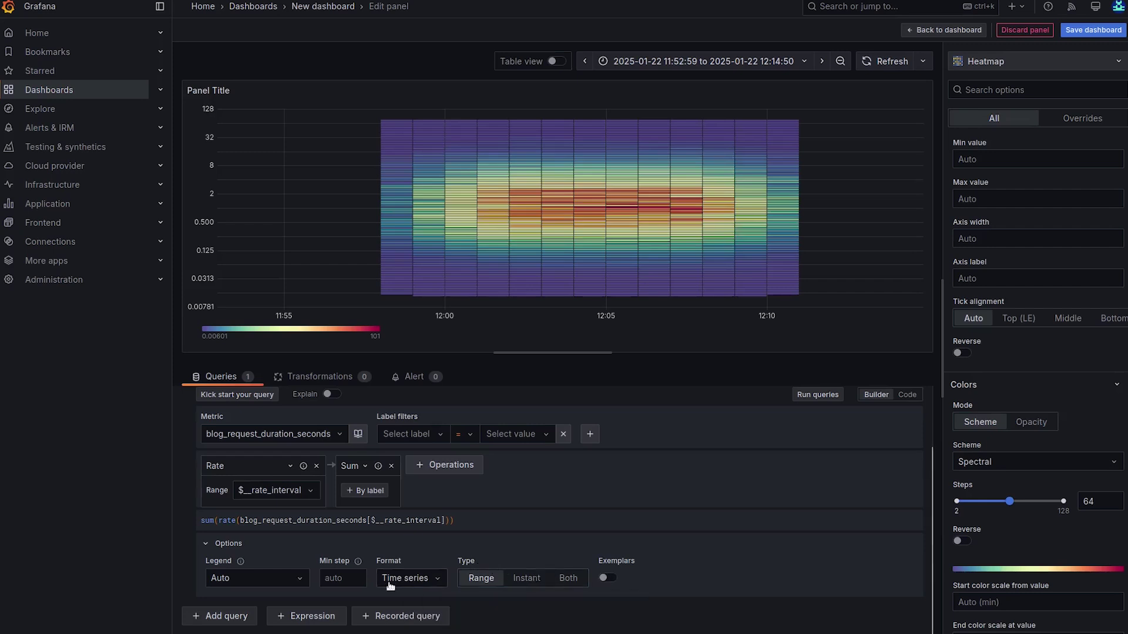
left_click(351, 580)
type("15s")
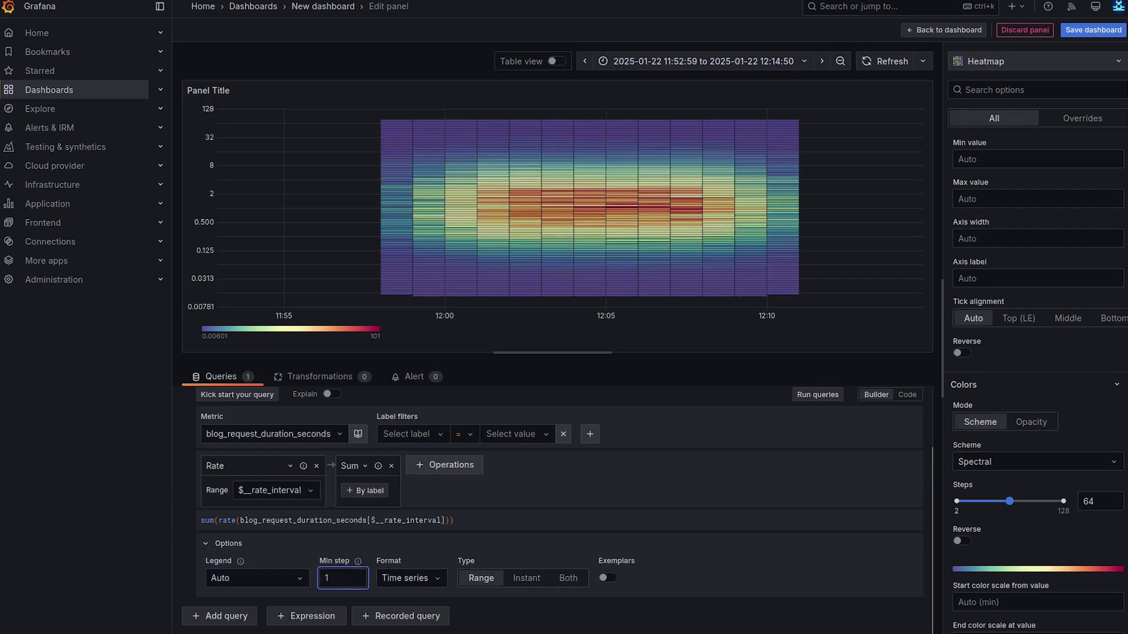
left_click(738, 561)
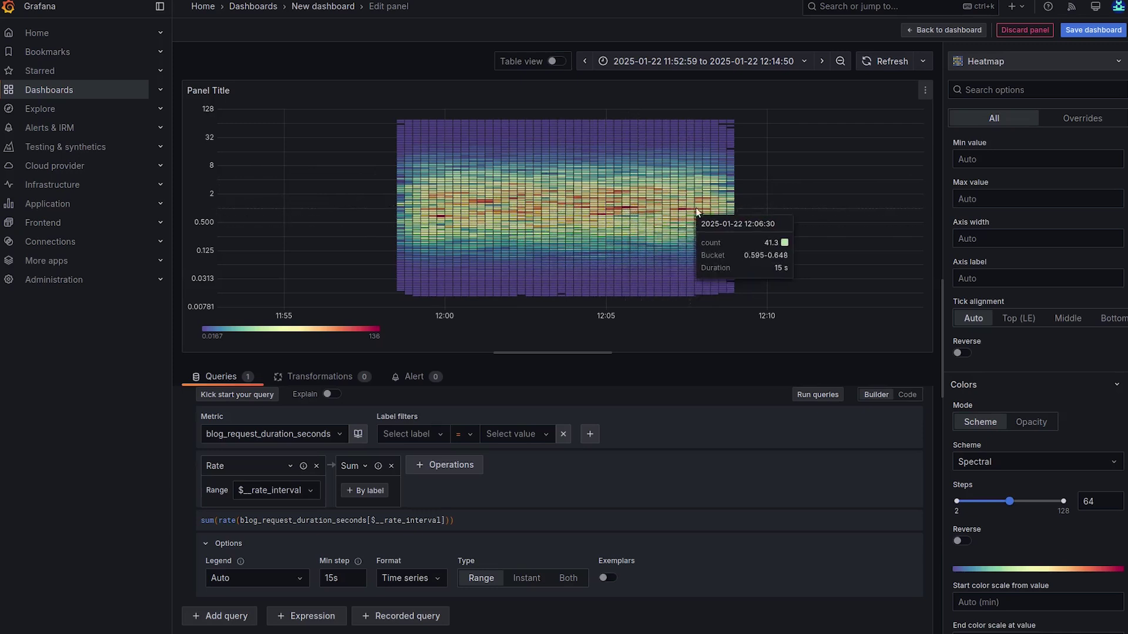
- Add a second panel as a Histogram on the nativehistogramblog2025-prom data source
left_click(924, 30)
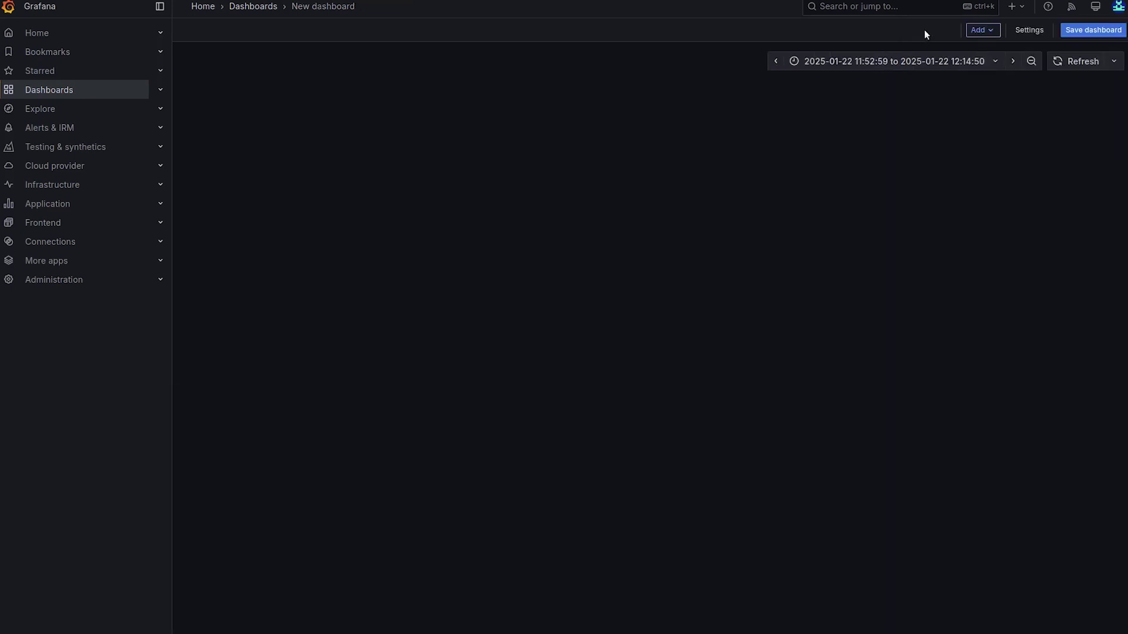
left_click(981, 30)
left_click(977, 48)
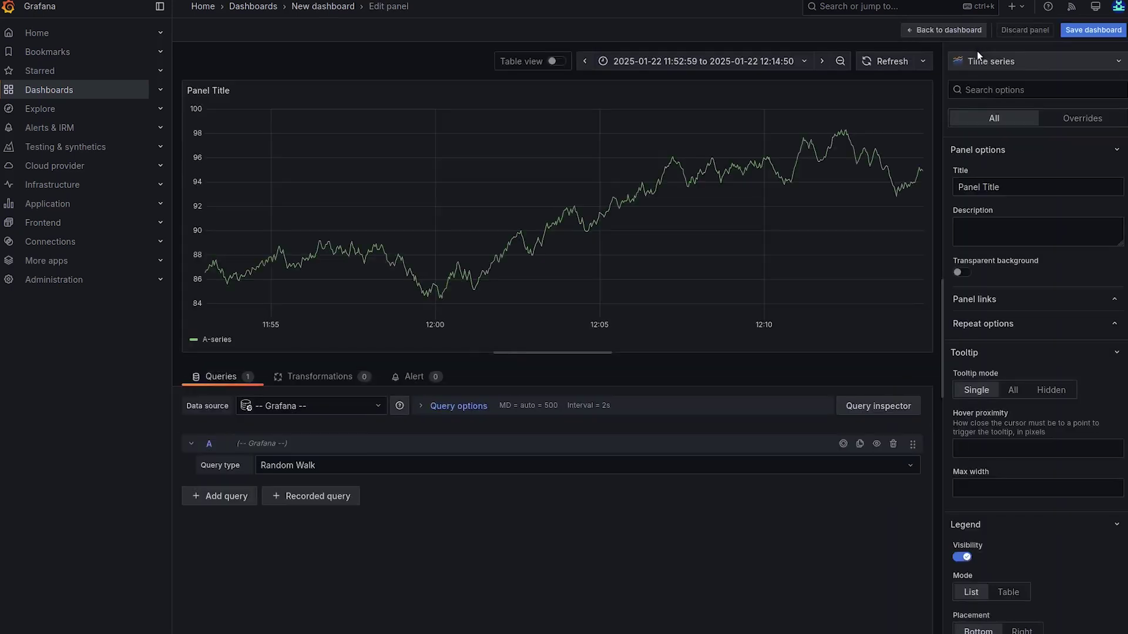
left_click(993, 61)
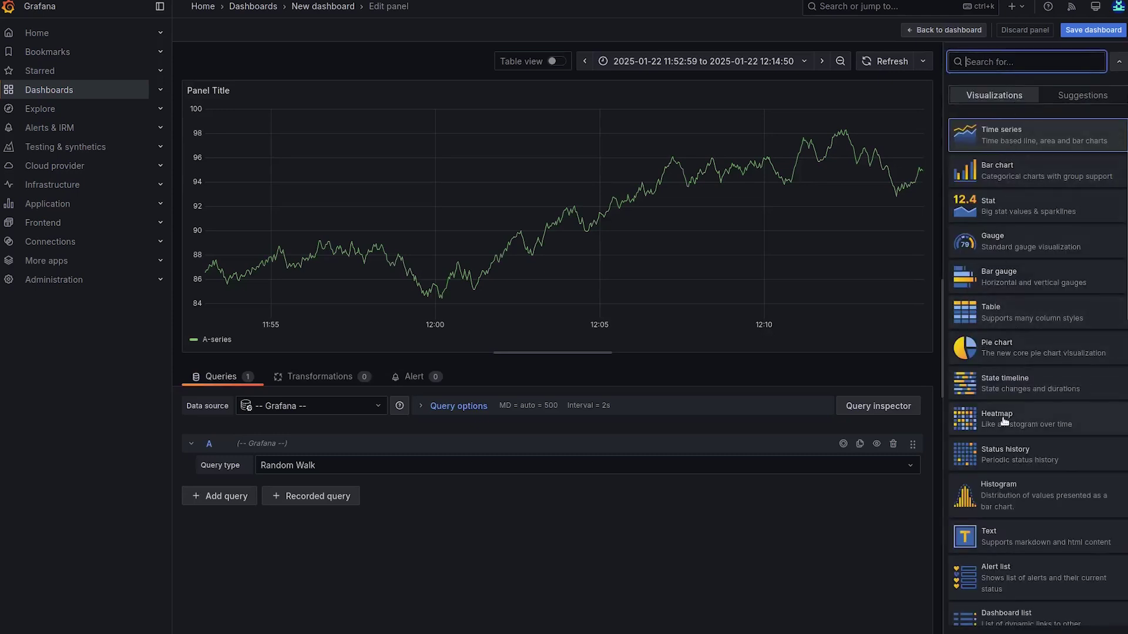
left_click(998, 497)
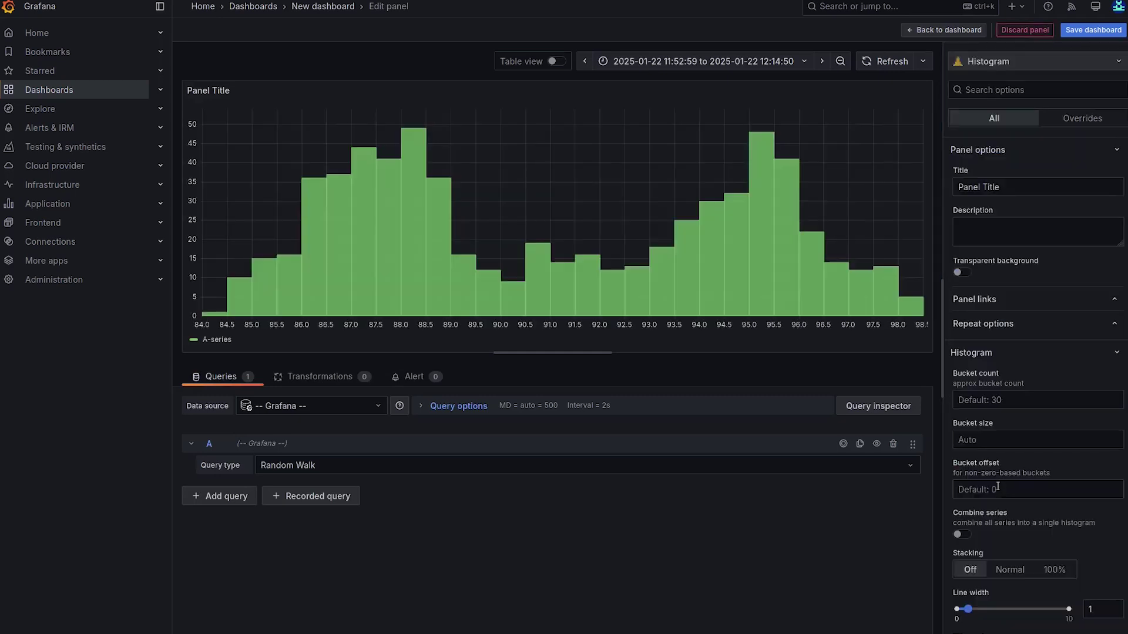
left_click(342, 411)
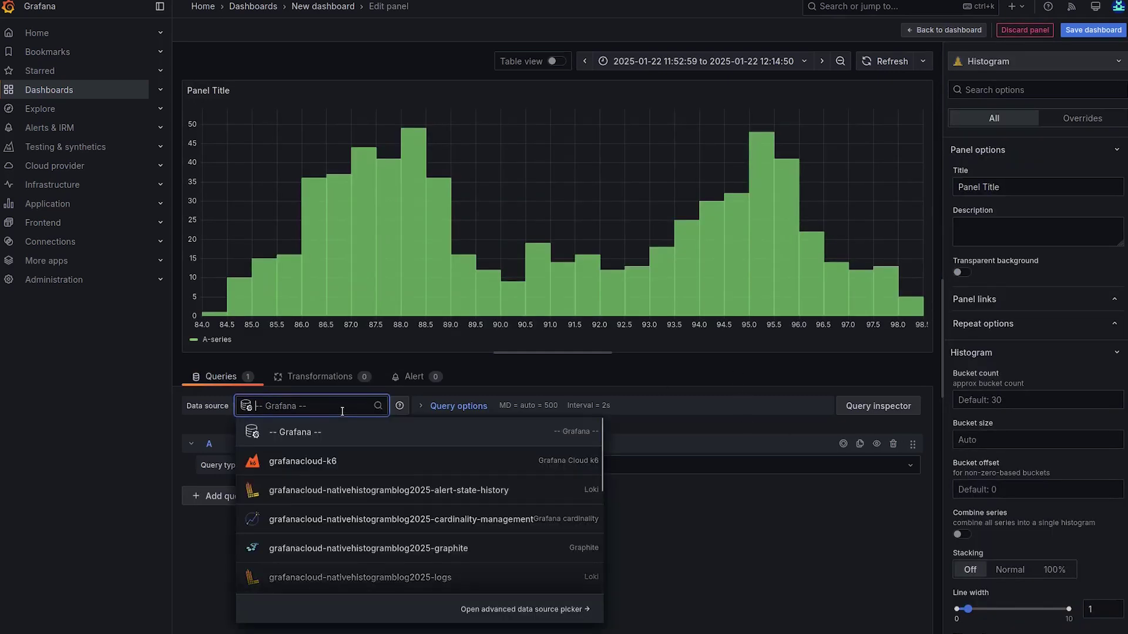
scroll(464, 514, "down", 3)
left_click(445, 516)
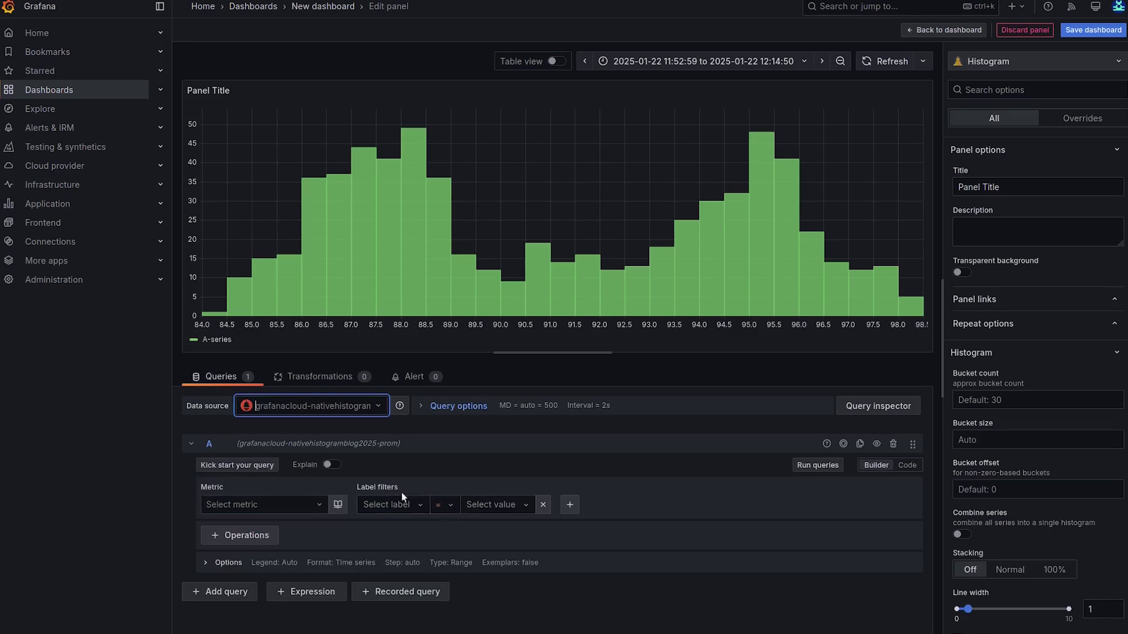
- Query blog_request_duration_seconds with a Rate range function wrapped in a Sum aggregation
left_click(283, 511)
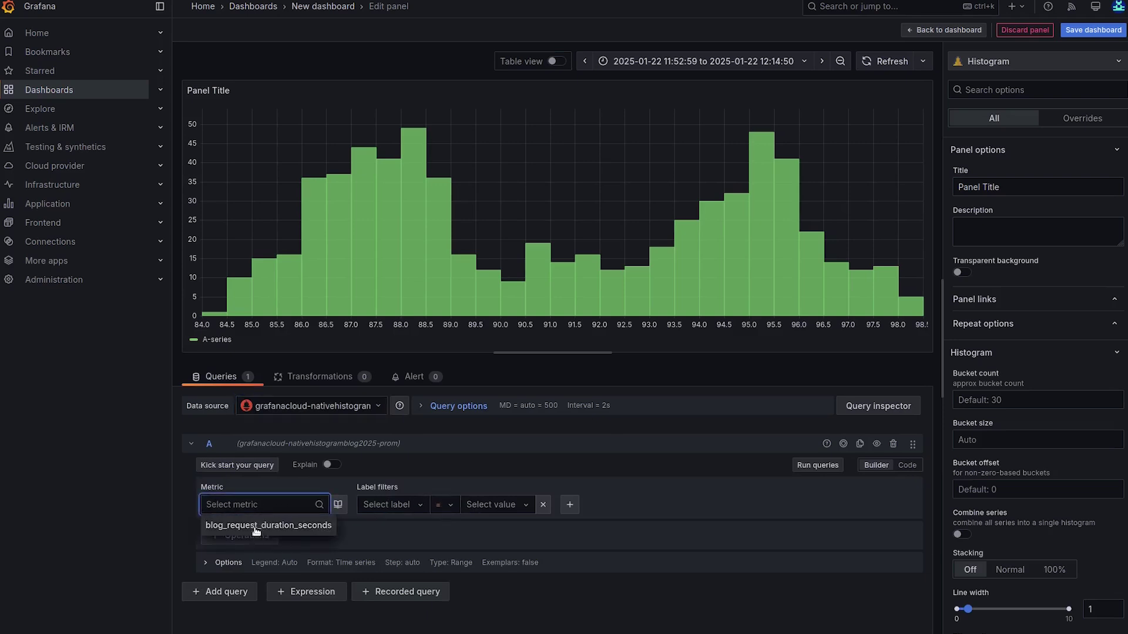
left_click(283, 527)
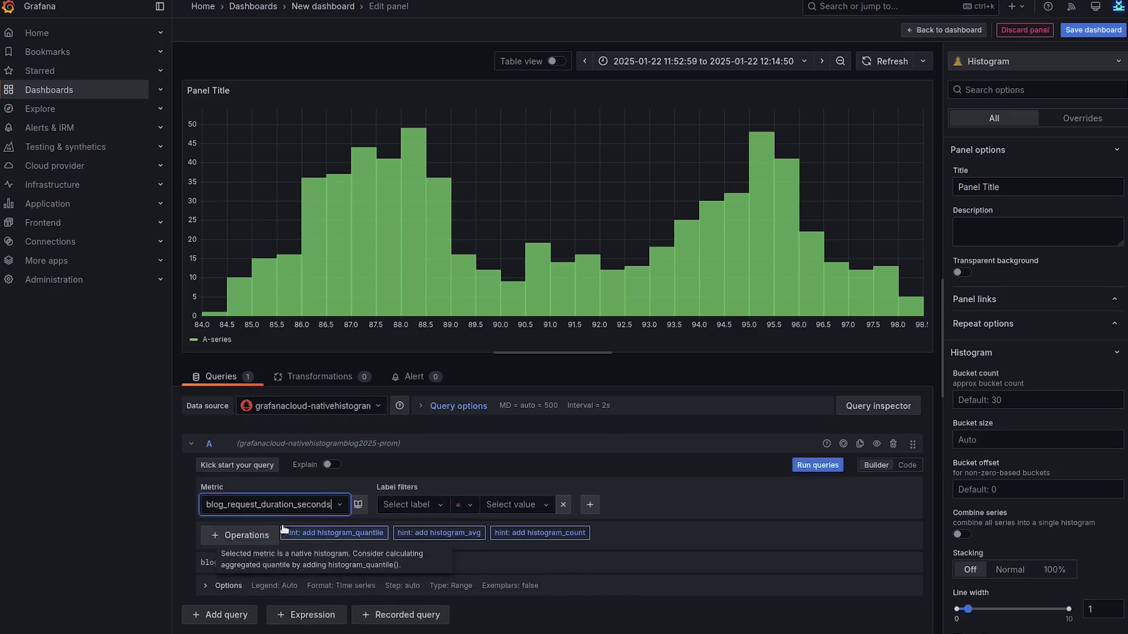
left_click(233, 534)
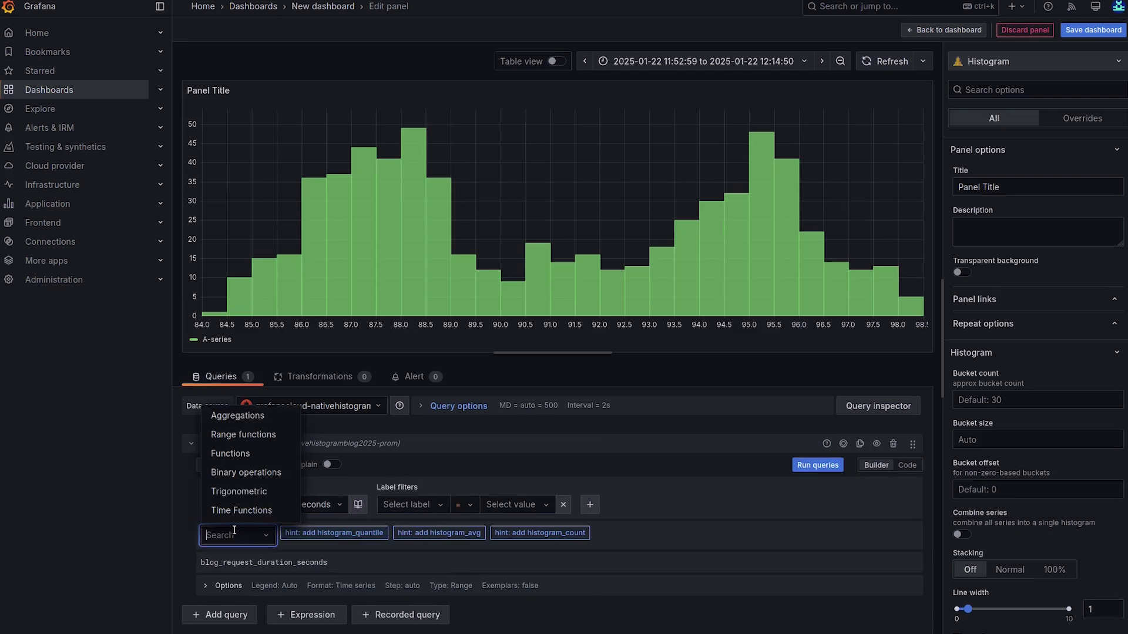
left_click(247, 434)
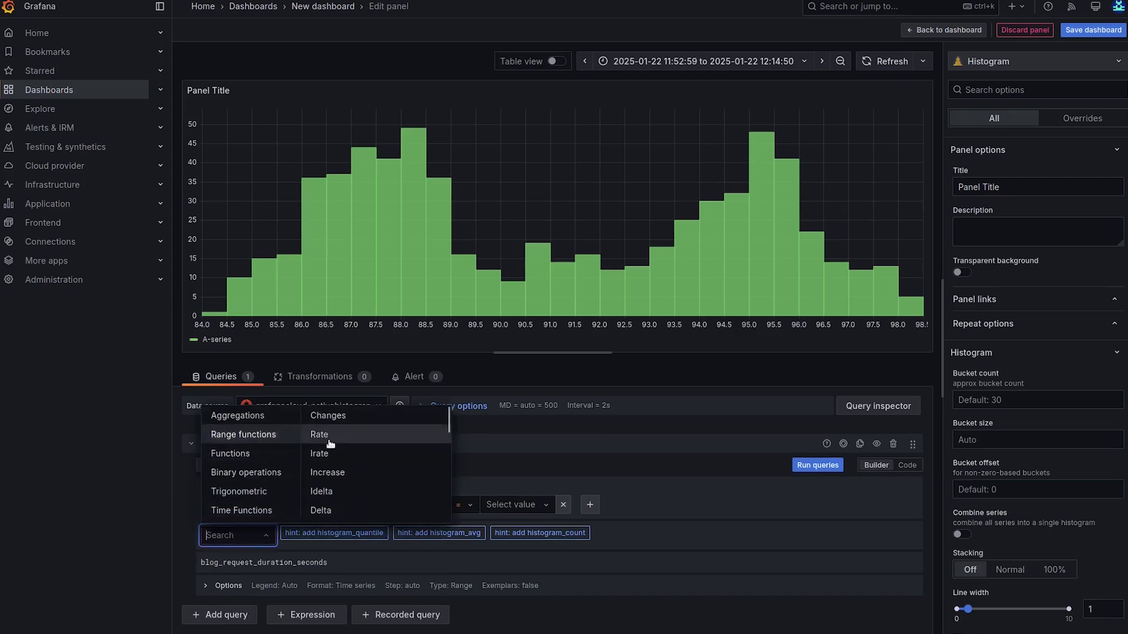
left_click(324, 435)
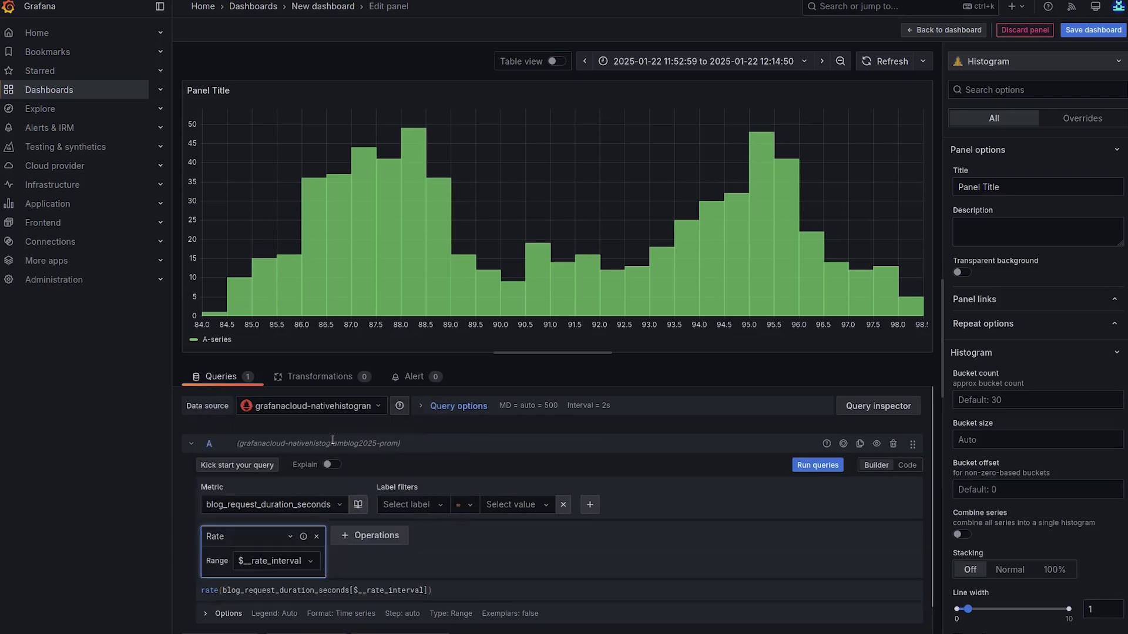
left_click(372, 542)
left_click(381, 416)
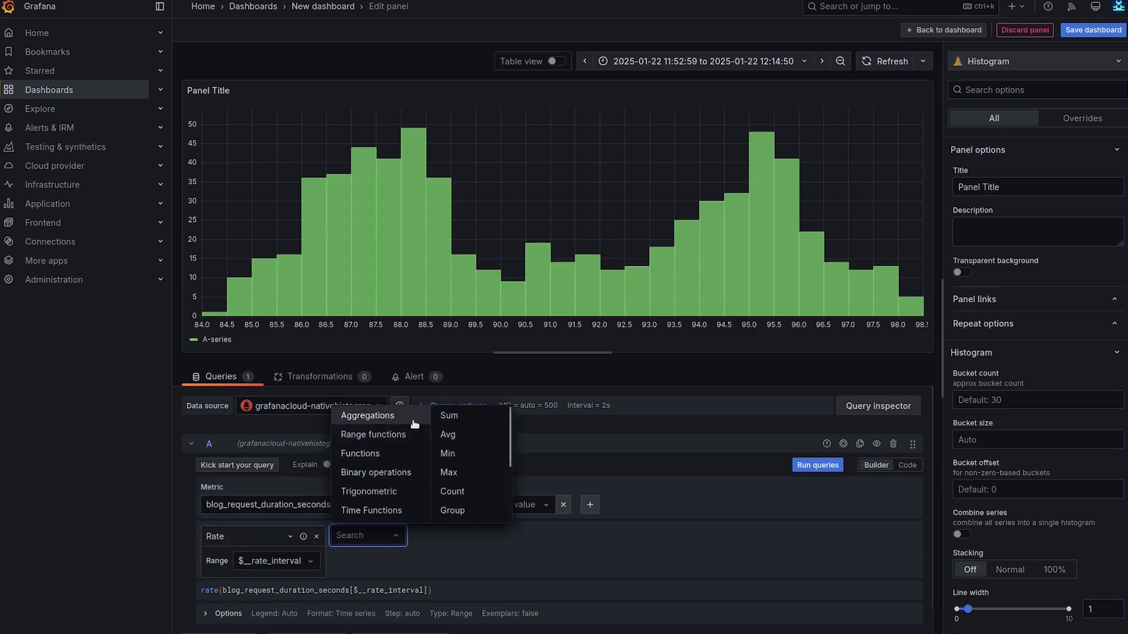
left_click(453, 416)
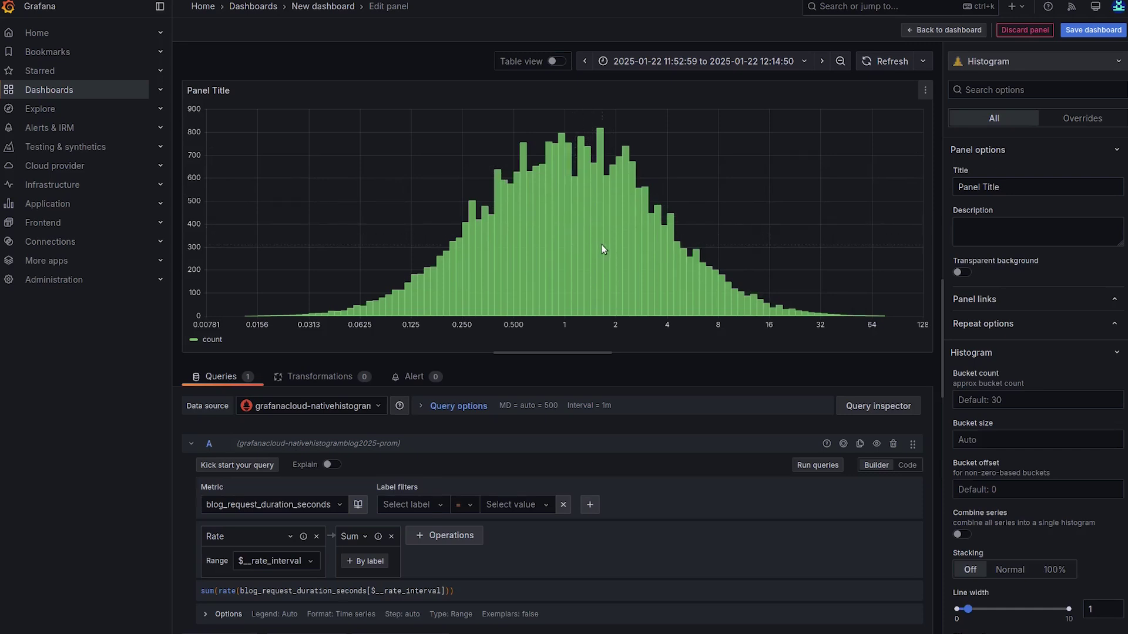
- Go back to the dashboard showing the bell-curve histogram above the Spectral heatmap
left_click(944, 31)
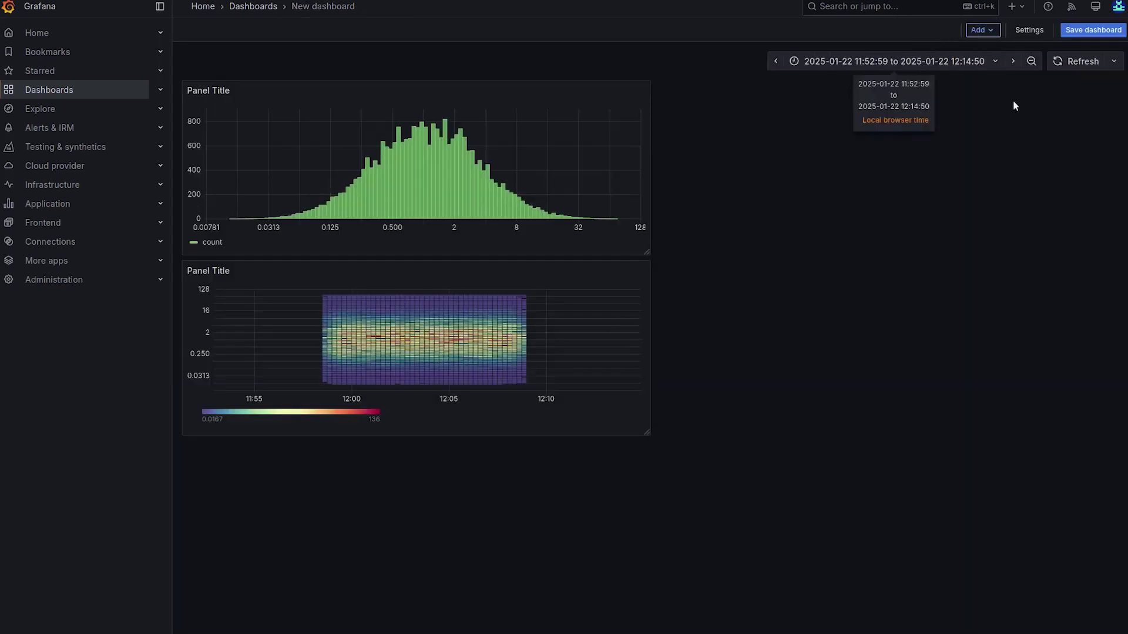
- Add a new visualization panel using the nativehistogramblog2025-prom data source and metric blog_request_duration_seconds
left_click(991, 31)
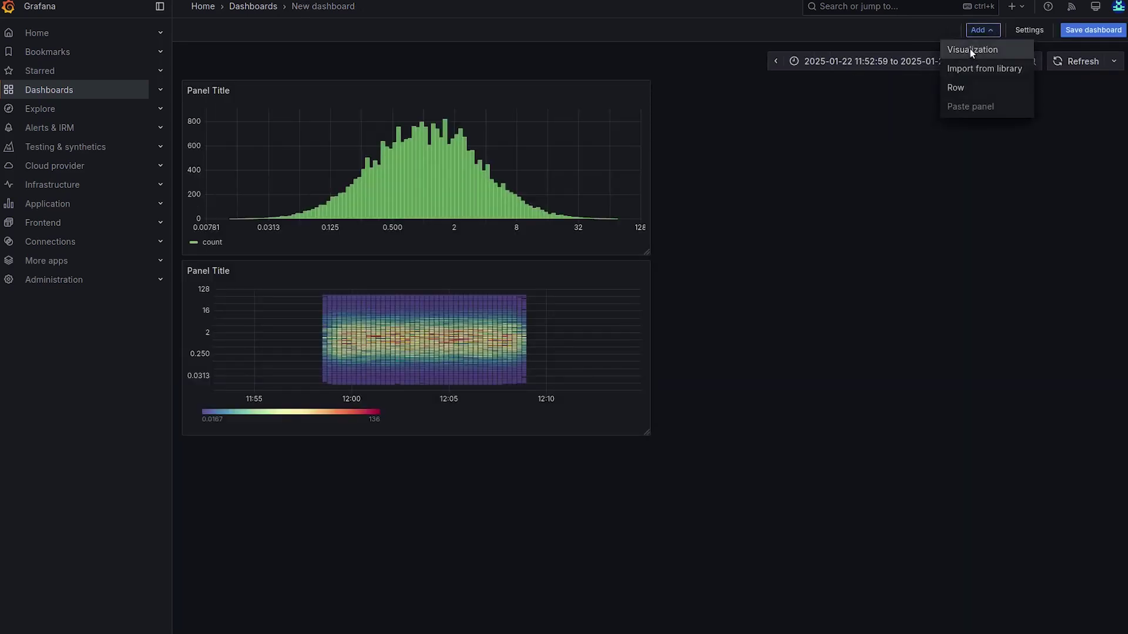
left_click(972, 47)
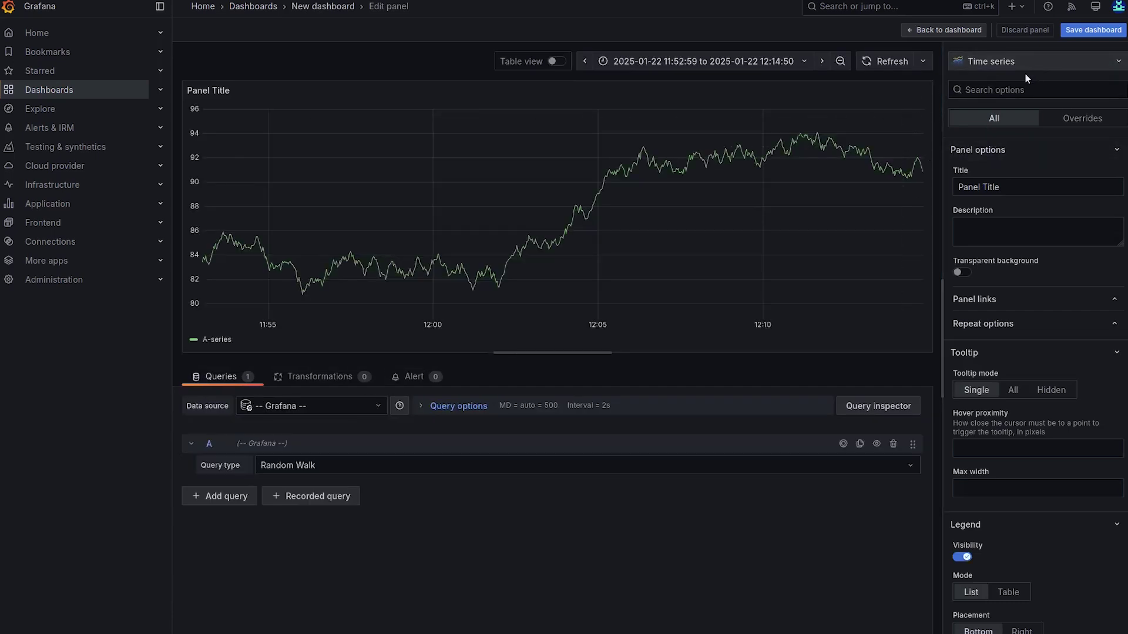
left_click(322, 405)
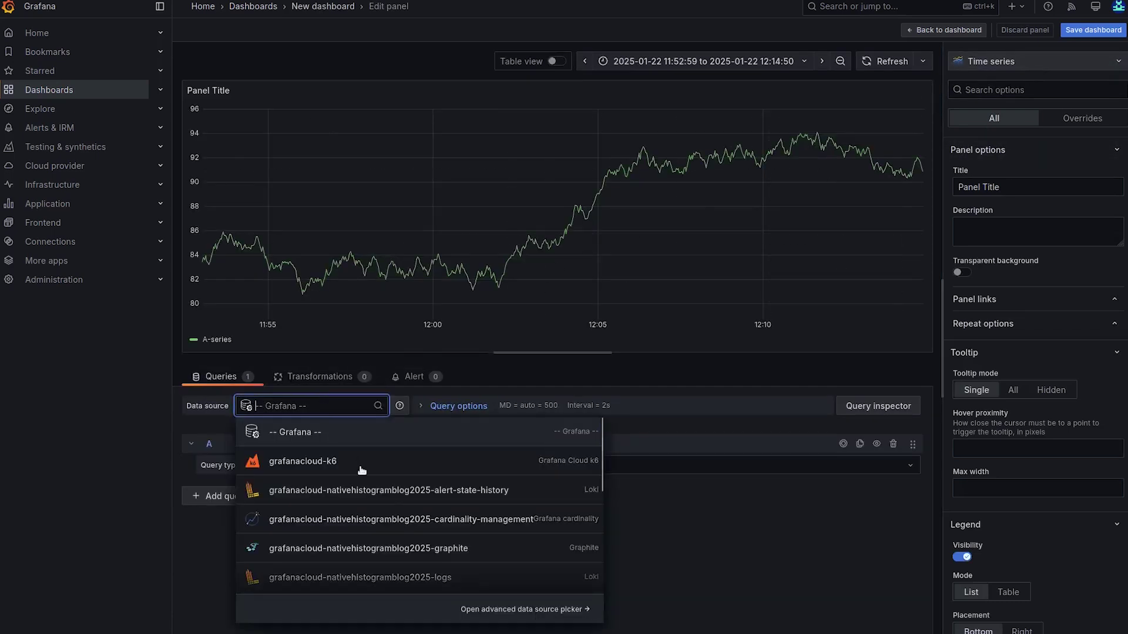
scroll(411, 500, "down", 5)
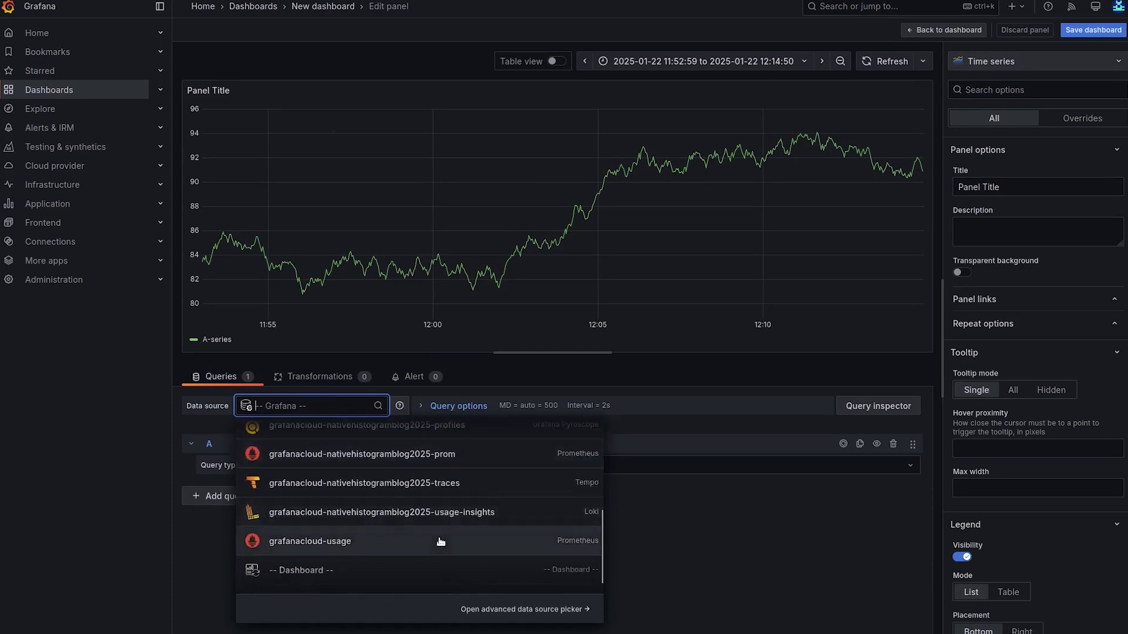
left_click(458, 459)
left_click(269, 503)
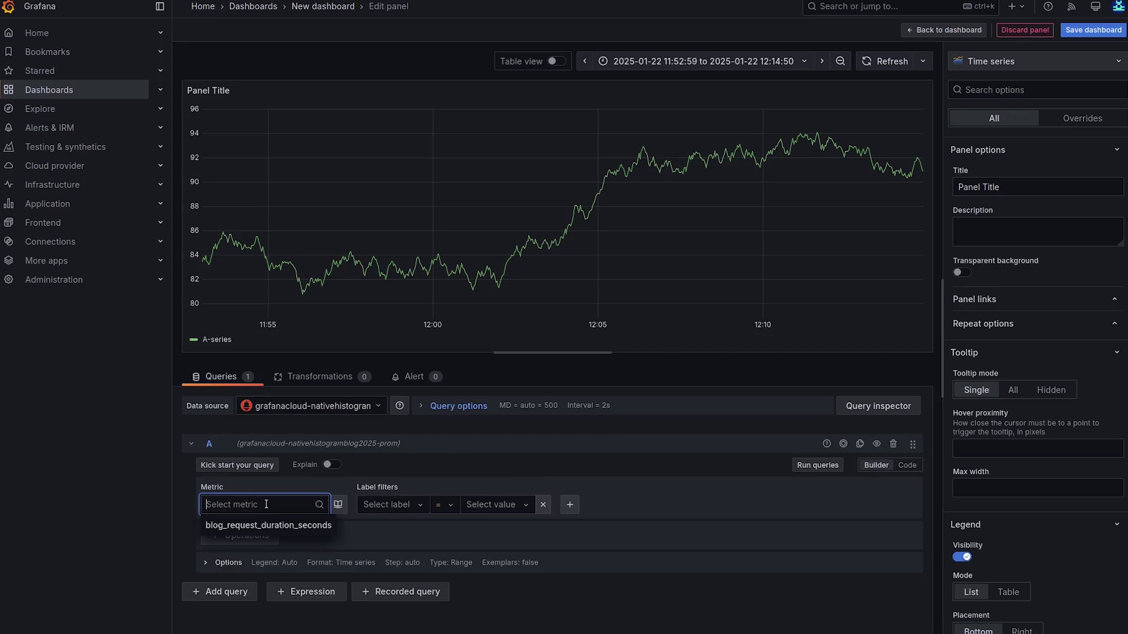
left_click(250, 524)
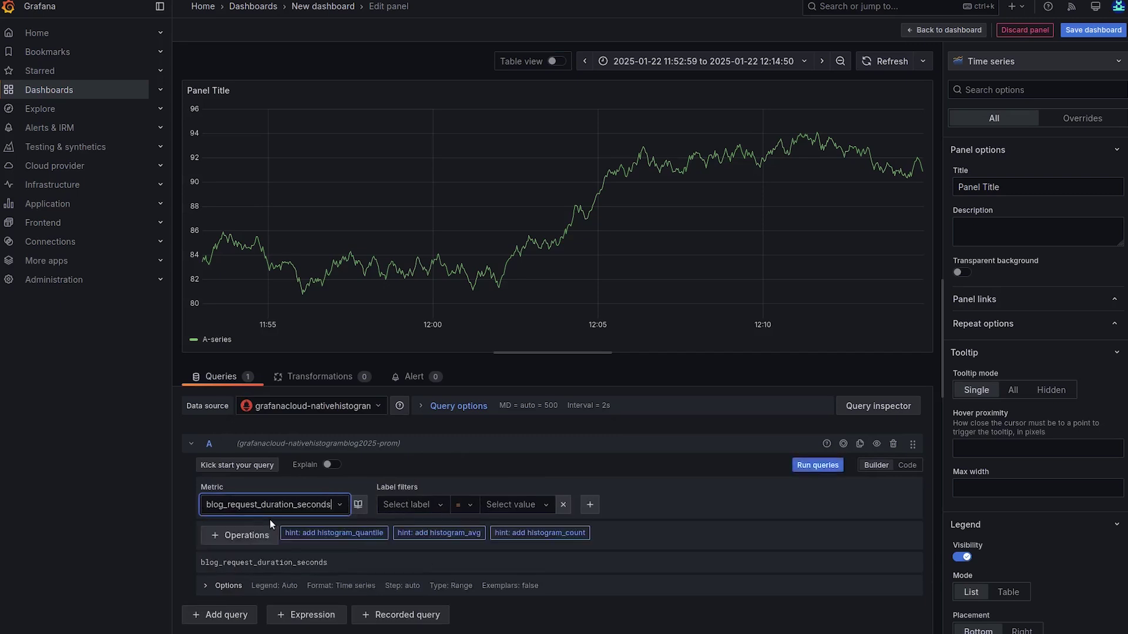
- Build histogram_quantile(0.9, sum(rate(blog_request_duration_seconds))) with Rate, Sum and Histogram quantile, and run it
left_click(232, 533)
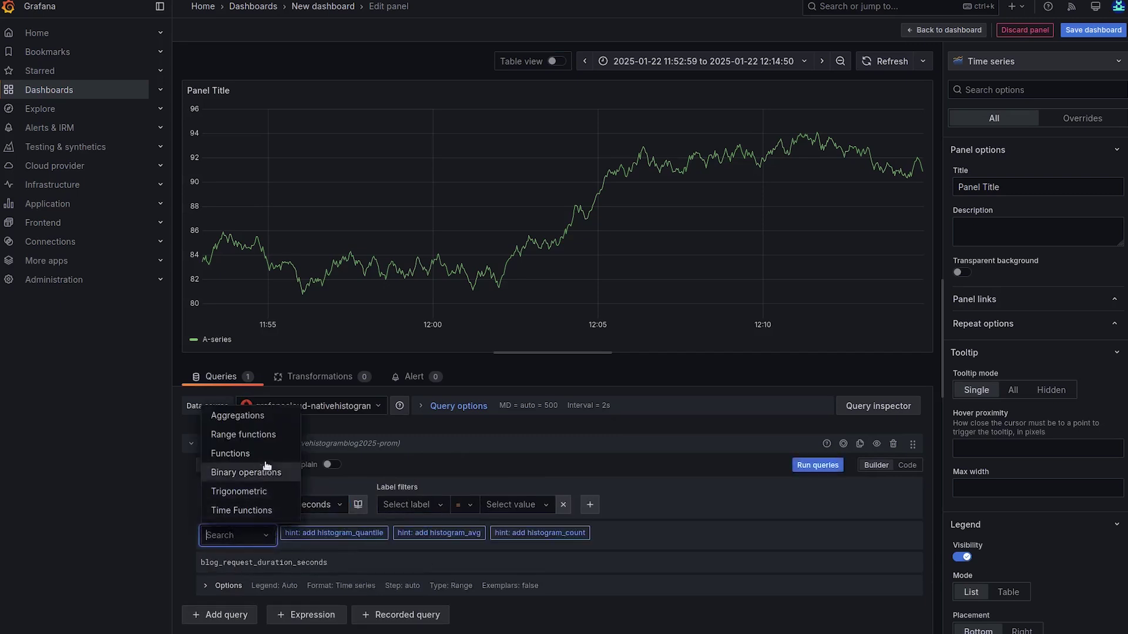
mouse_move(265, 440)
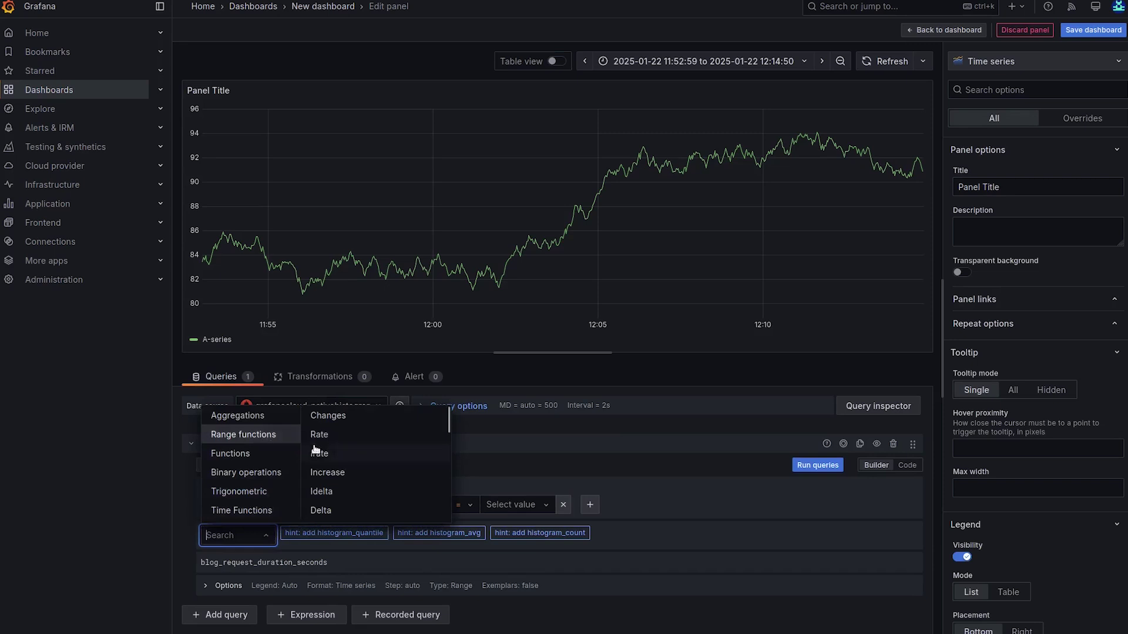
left_click(329, 435)
left_click(339, 536)
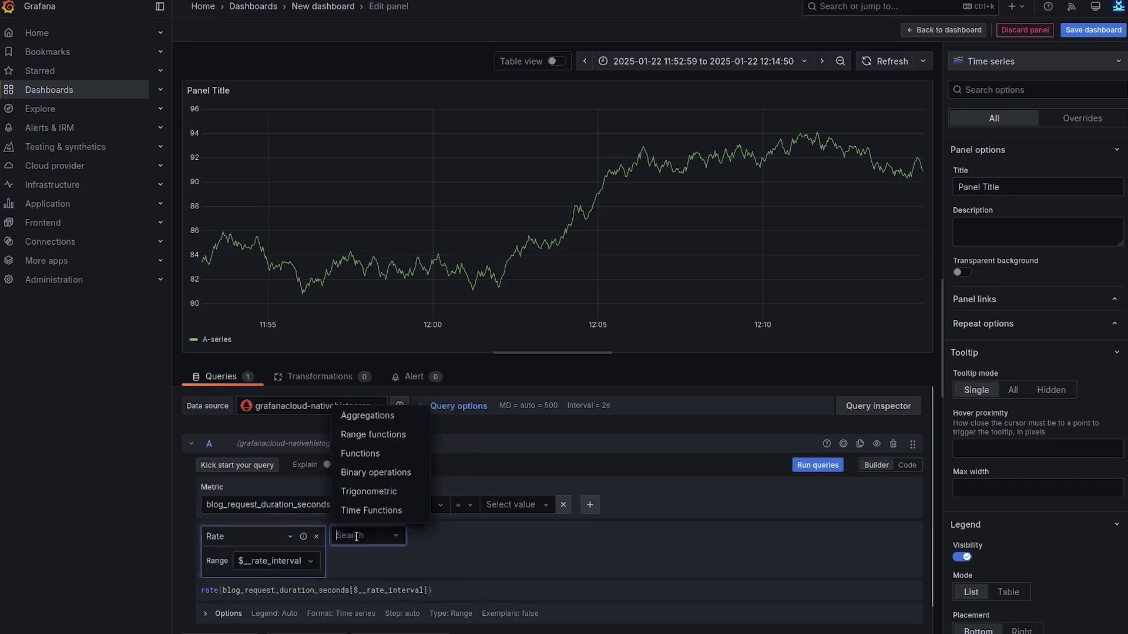
mouse_move(383, 423)
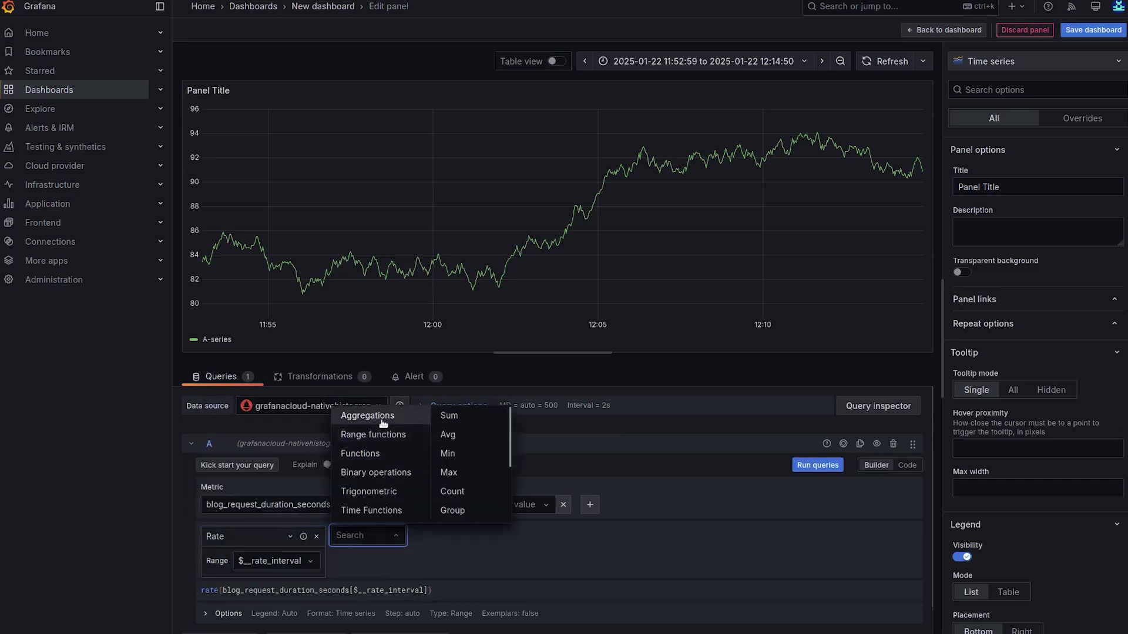
left_click(449, 417)
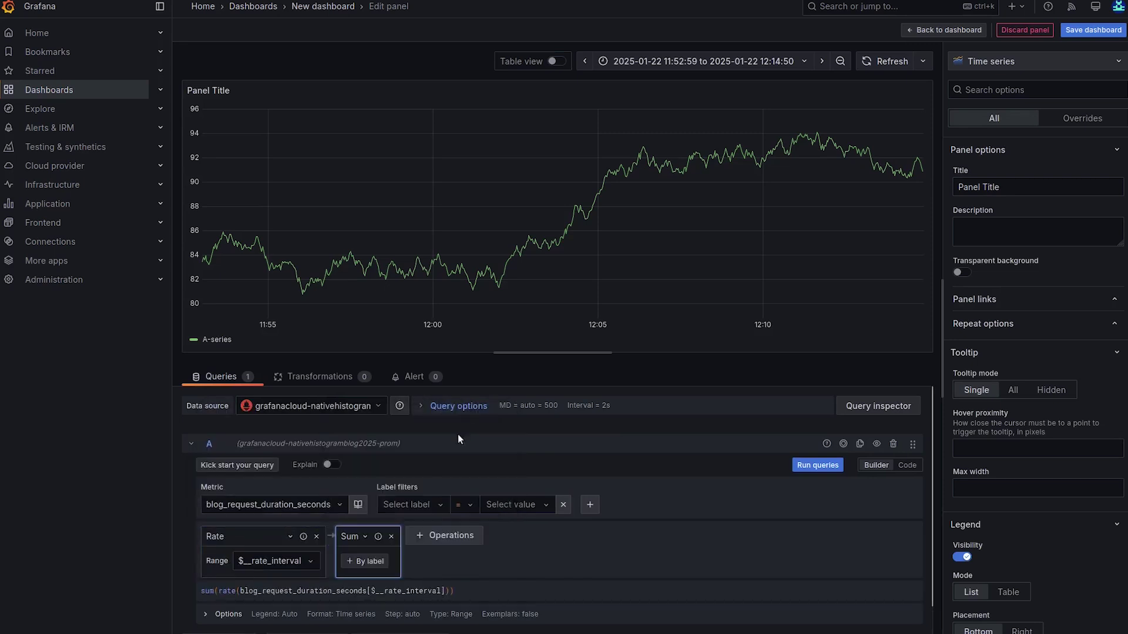
left_click(438, 537)
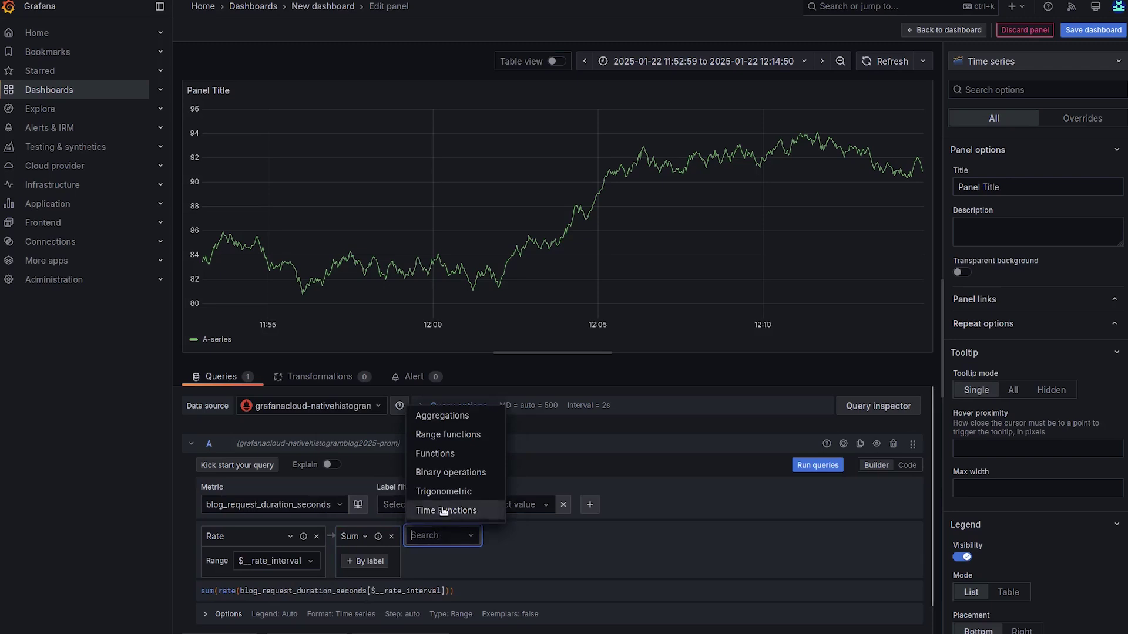
mouse_move(458, 455)
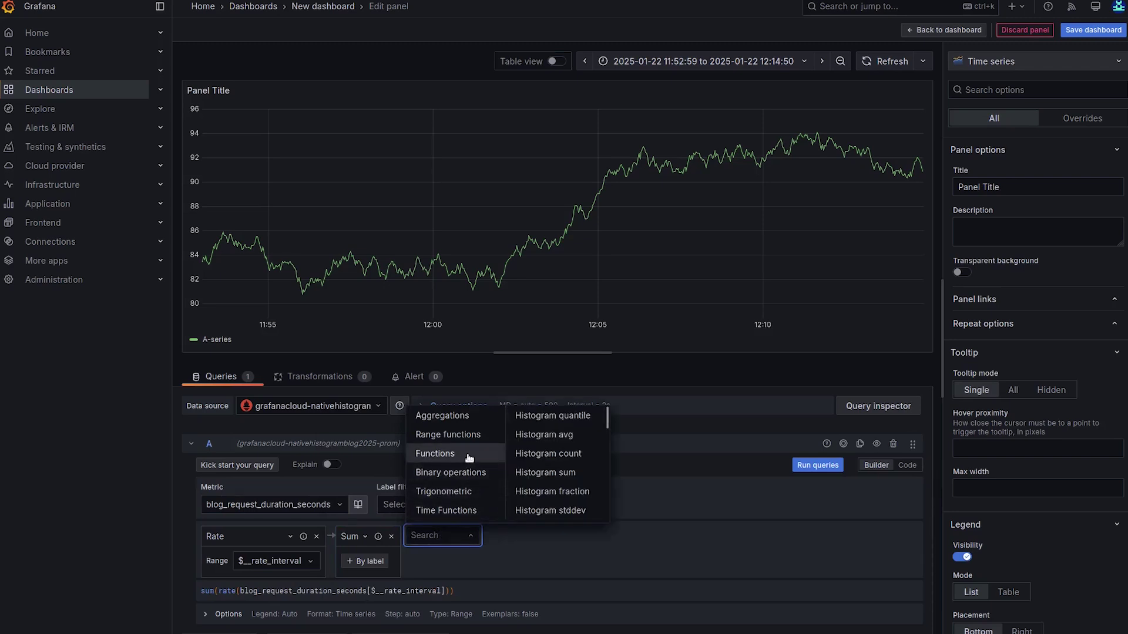
left_click(565, 417)
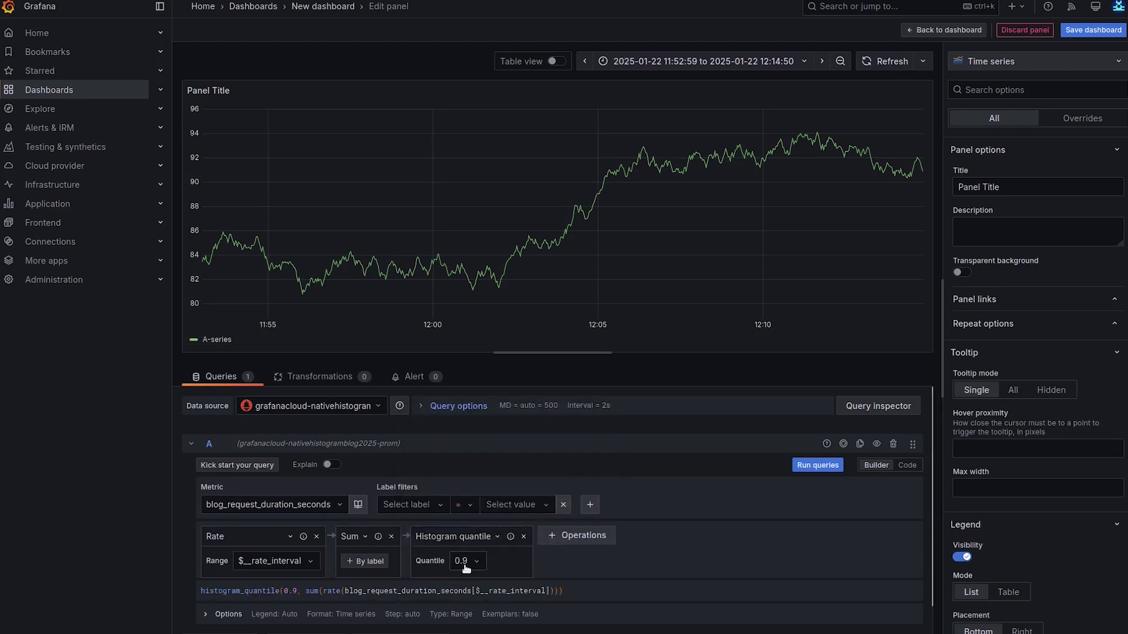
left_click(811, 466)
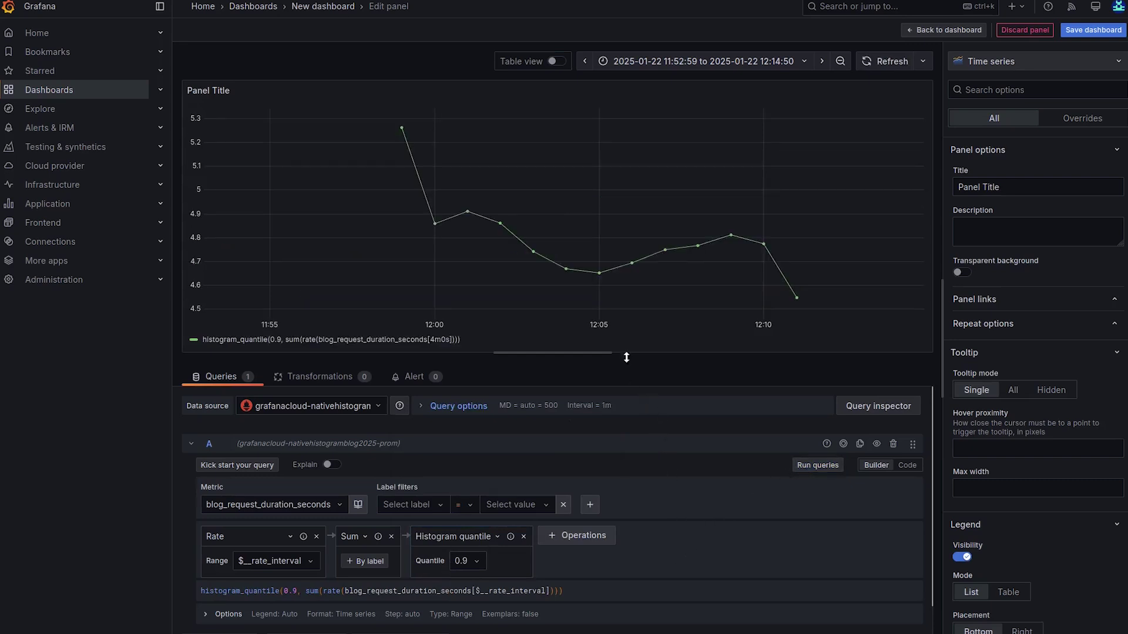
- Inspect the 0.9 quantile on the graph, dipping near 4.65 at 12:05 and ending around 4.55
mouse_move(548, 247)
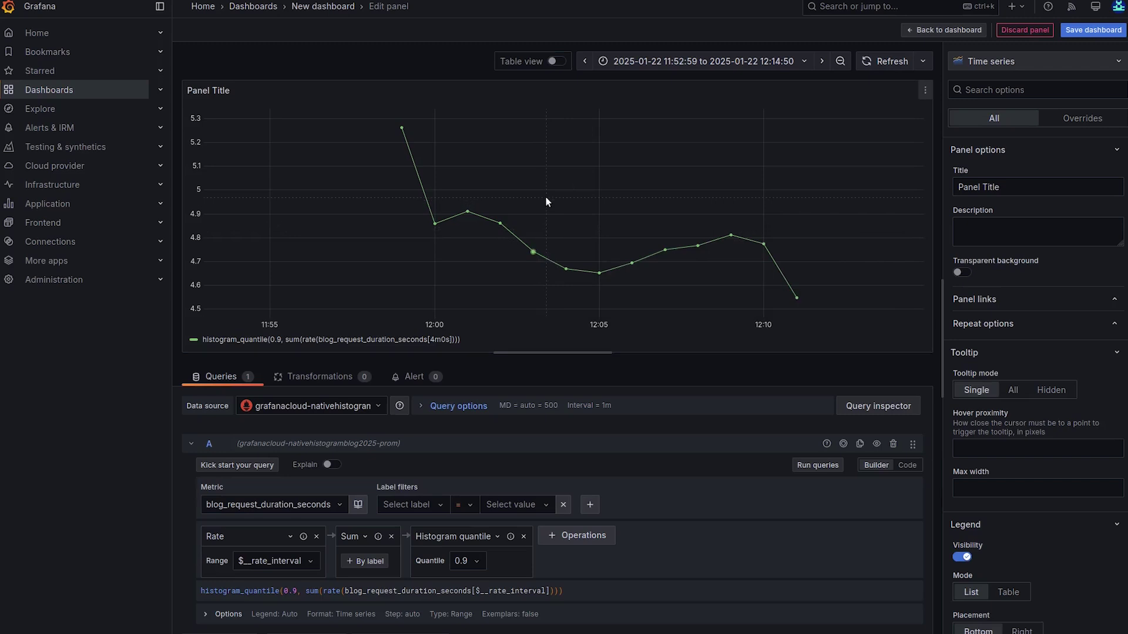
mouse_move(463, 195)
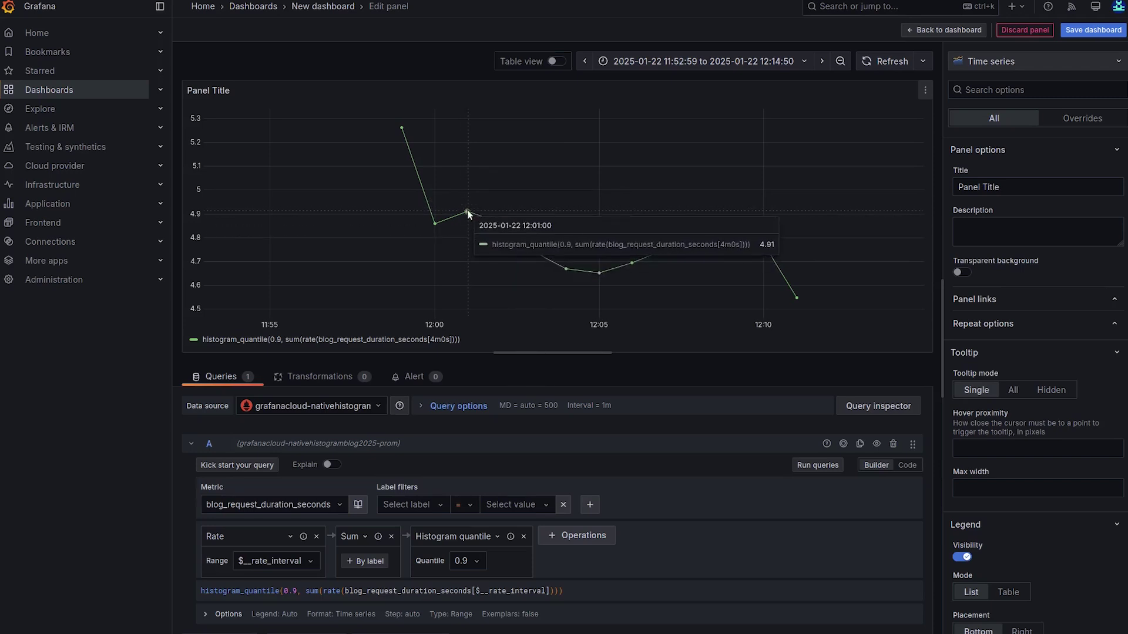
left_click(908, 465)
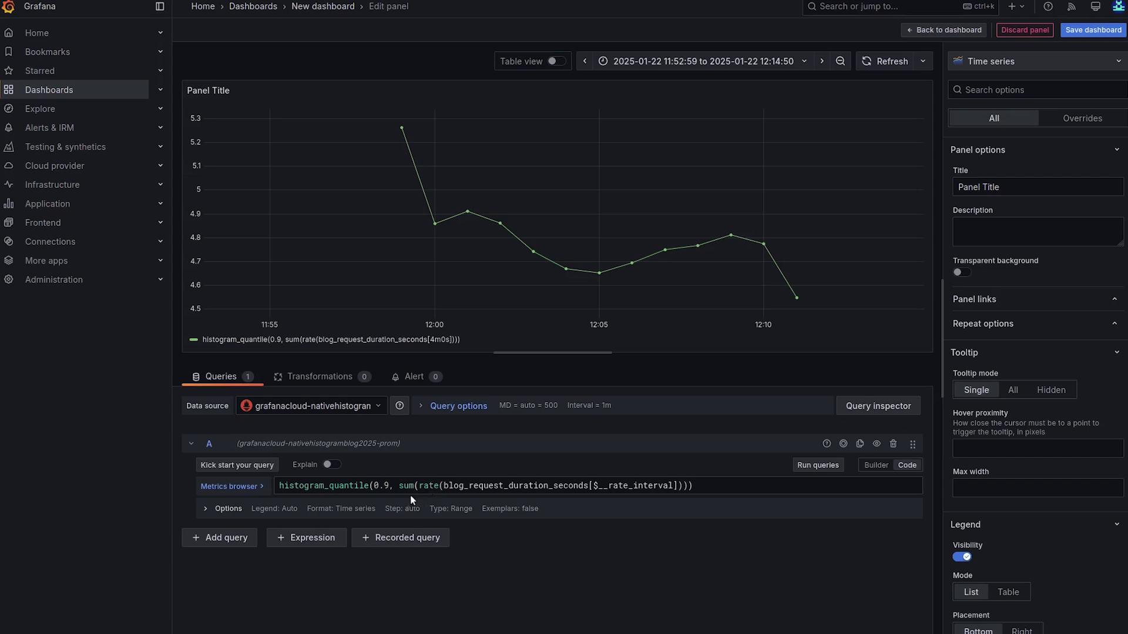
- Replace histogram_quantile(0.9, with histogram_count( in the code query and run it, peaking near 2700
left_click_drag(329, 485, 369, 486)
type("count")
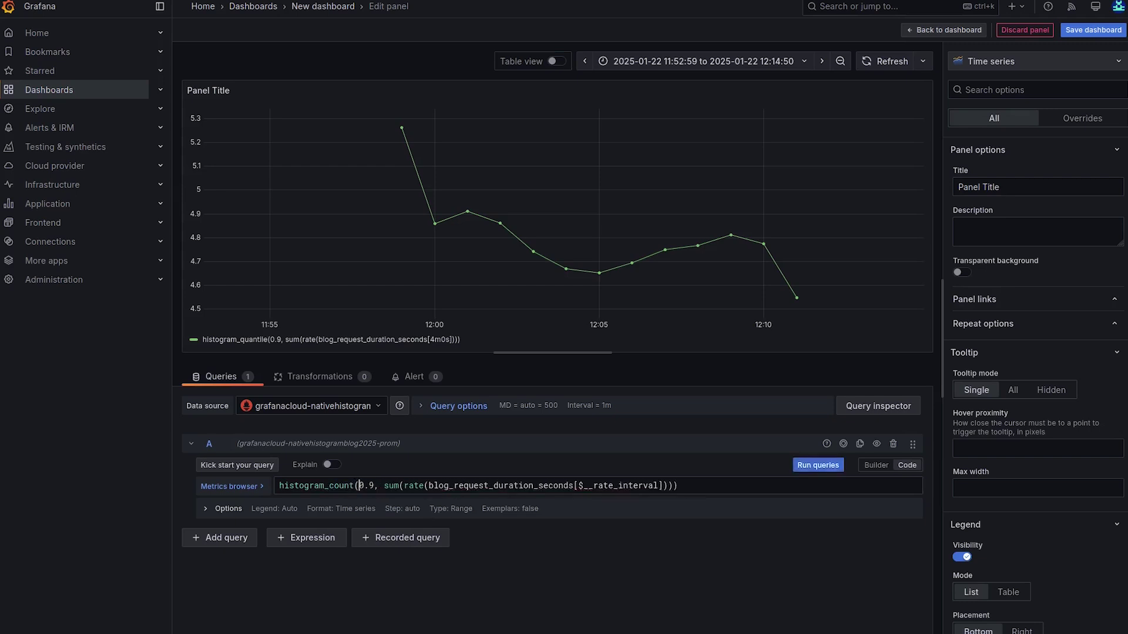
key("Delete")
key("Delete")
key("Delete")
key("Delete")
key("Delete")
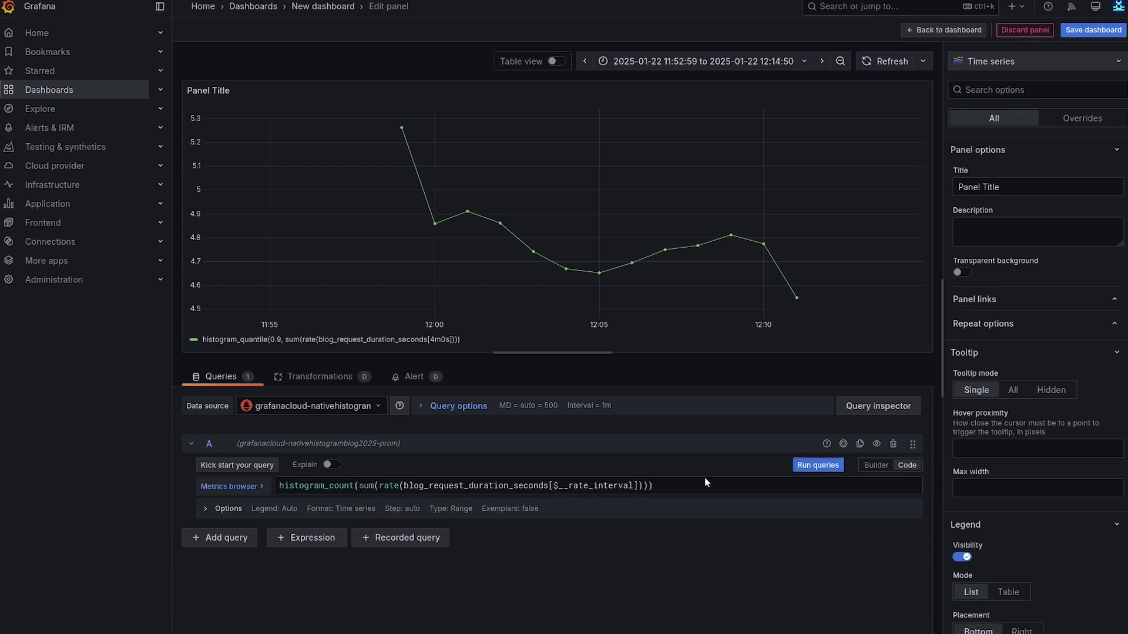
left_click(818, 465)
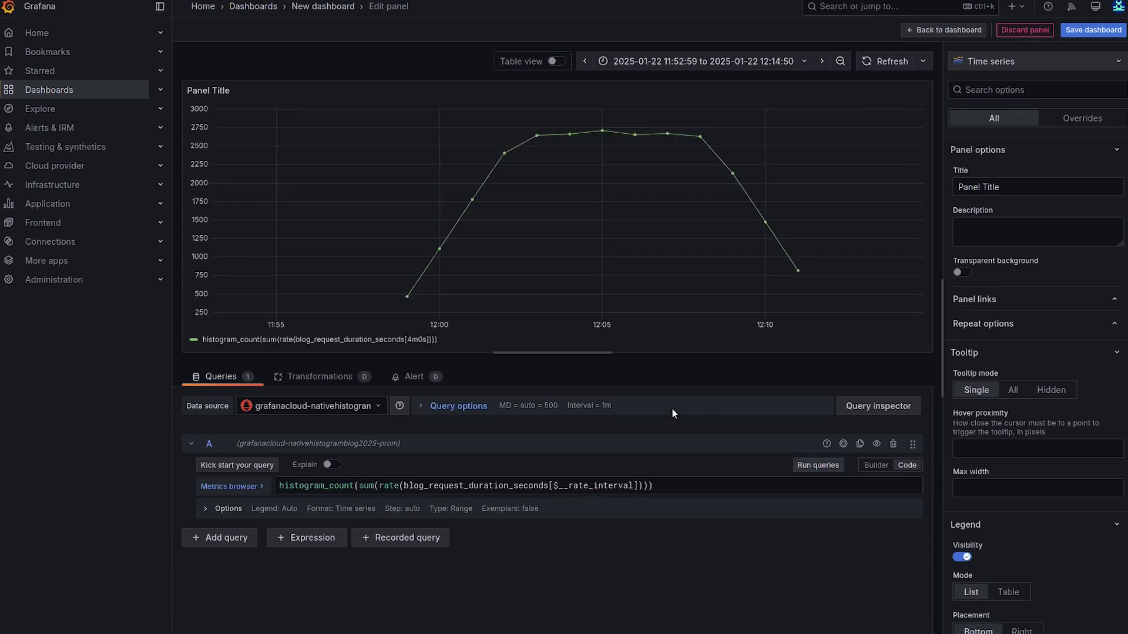